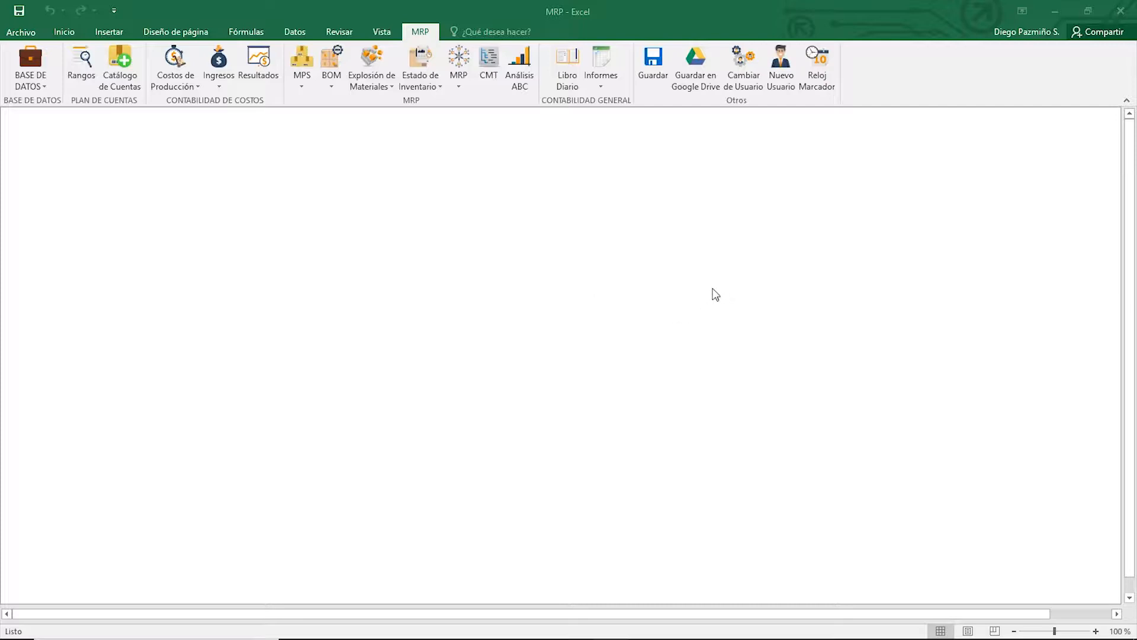
Start assigning a new BOM component with level 1, name PALMITATO DE ASCORBILO and code ---
click(333, 78)
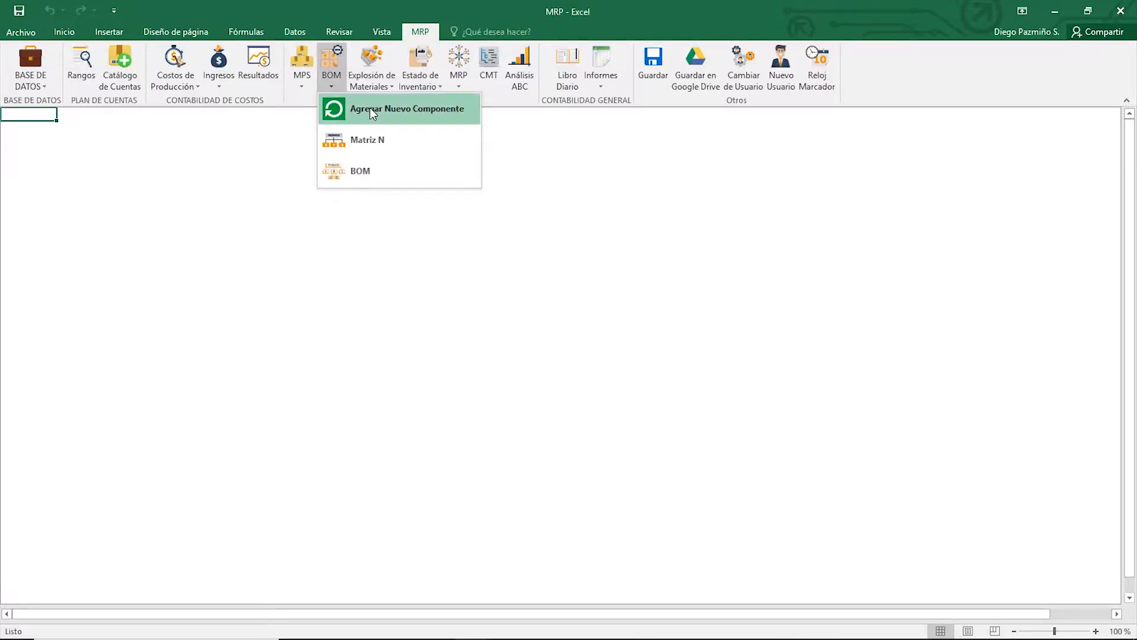
click(369, 109)
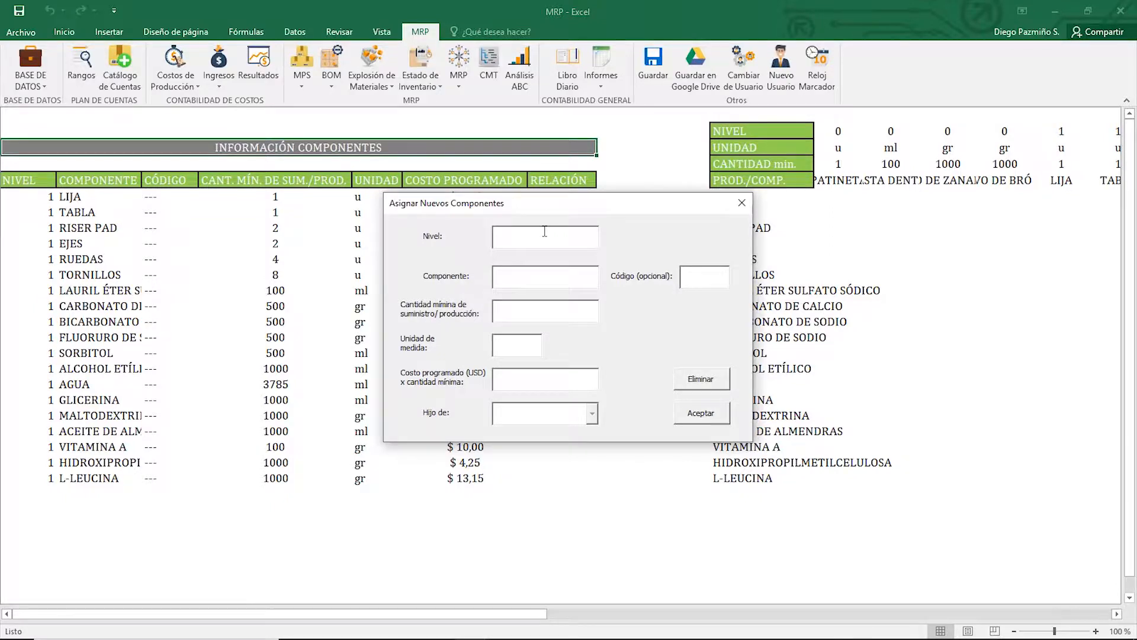
mouse_move(544, 232)
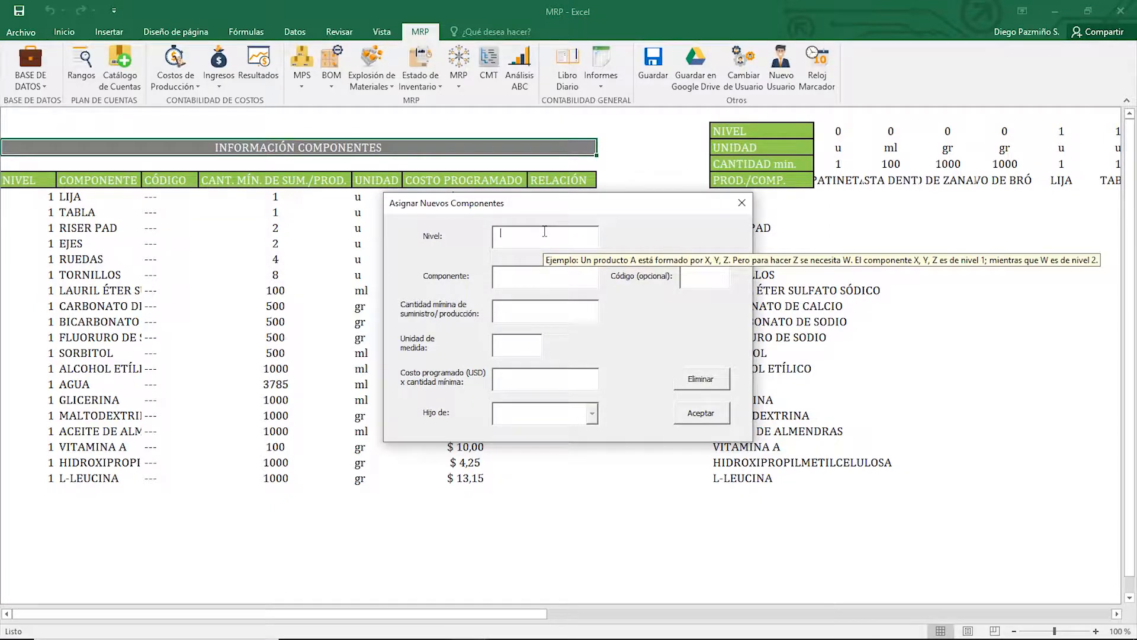
text(1)
text(PAML)
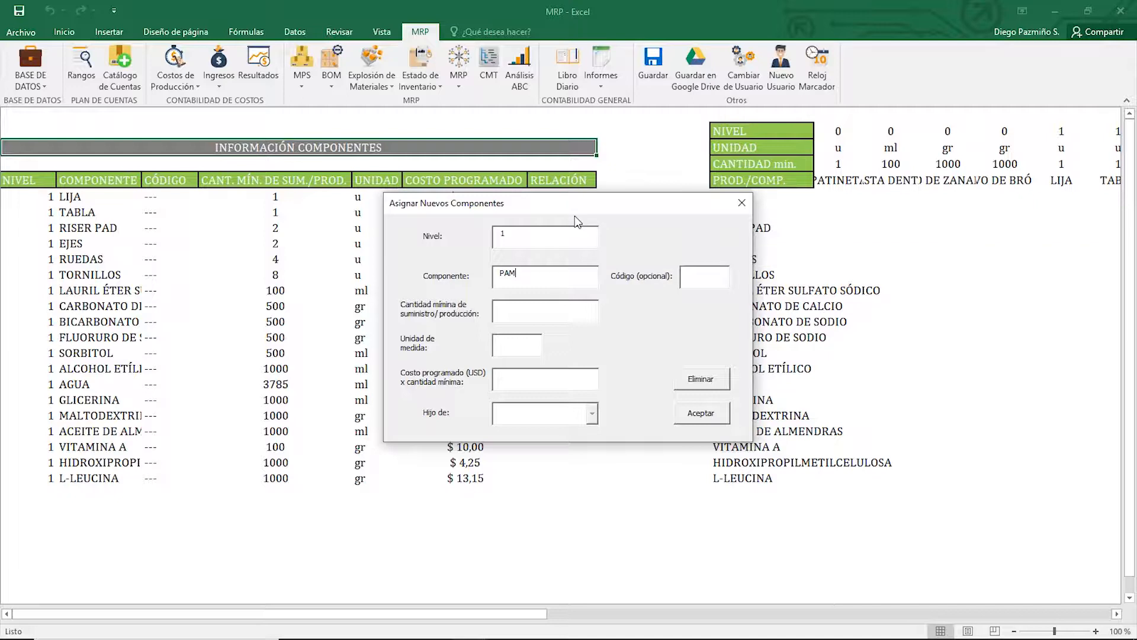
key(BackSpace)
key(BackSpace)
text(LMITATO DE S)
key(BackSpace)
text(ASCORBILO---q)
key(BackSpace)
Set the minimum quantity of PALMITATO DE ASCORBILO to 1000 gr and its programmed cost to 14,25 USD, and save the component
key(Tab)
text(1000)
key(Tab)
text(g)
key(Tab)
text(14,25)
key(Tab)
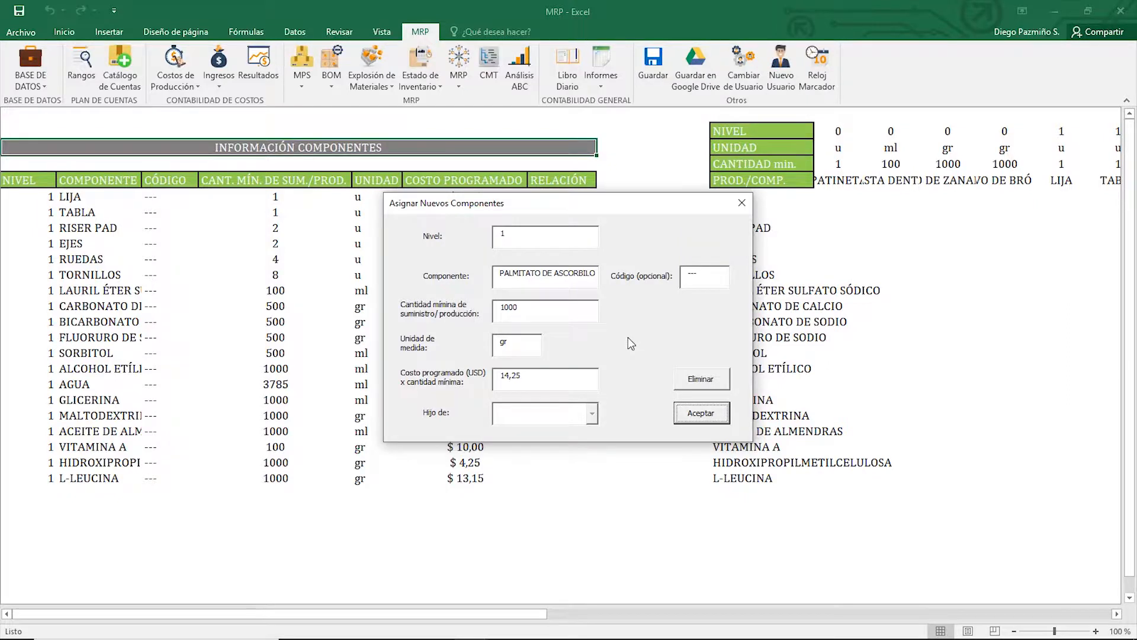
key(Return)
key(Return)
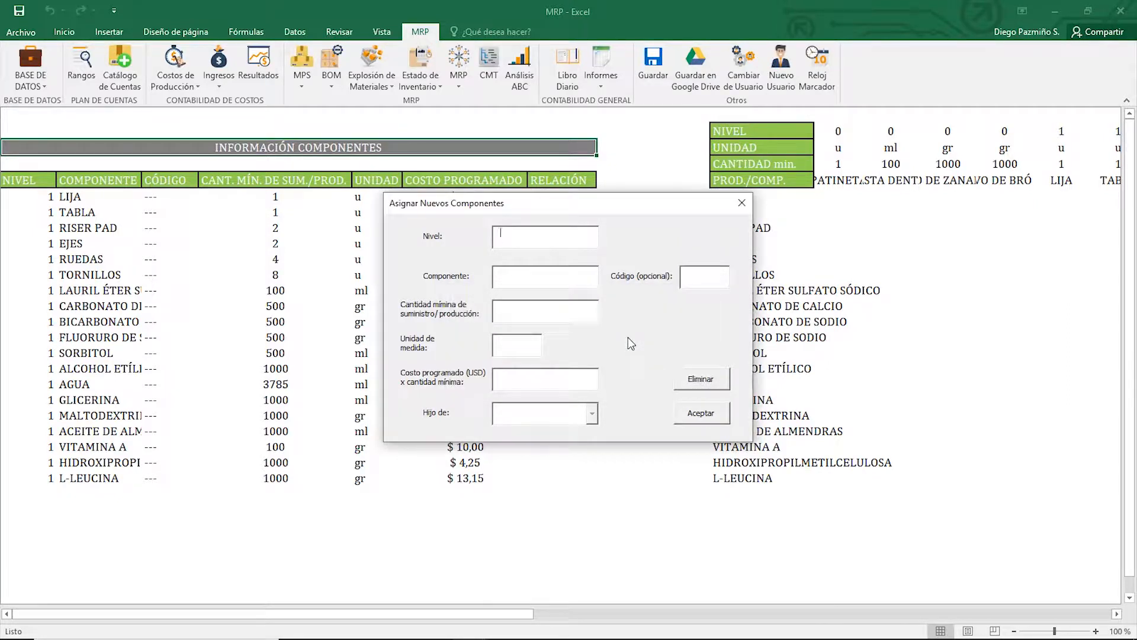
Add the level 1 component HARINA DE BRÓCOLI with code ---, minimum quantity 1000 gr and programmed cost 7,50 USD
text(1)
text(HARINA DE BR)
text(ÓCOLI)
text(---)
text(1000)
key(Tab)
text(gr)
key(Tab)
text(7,50)
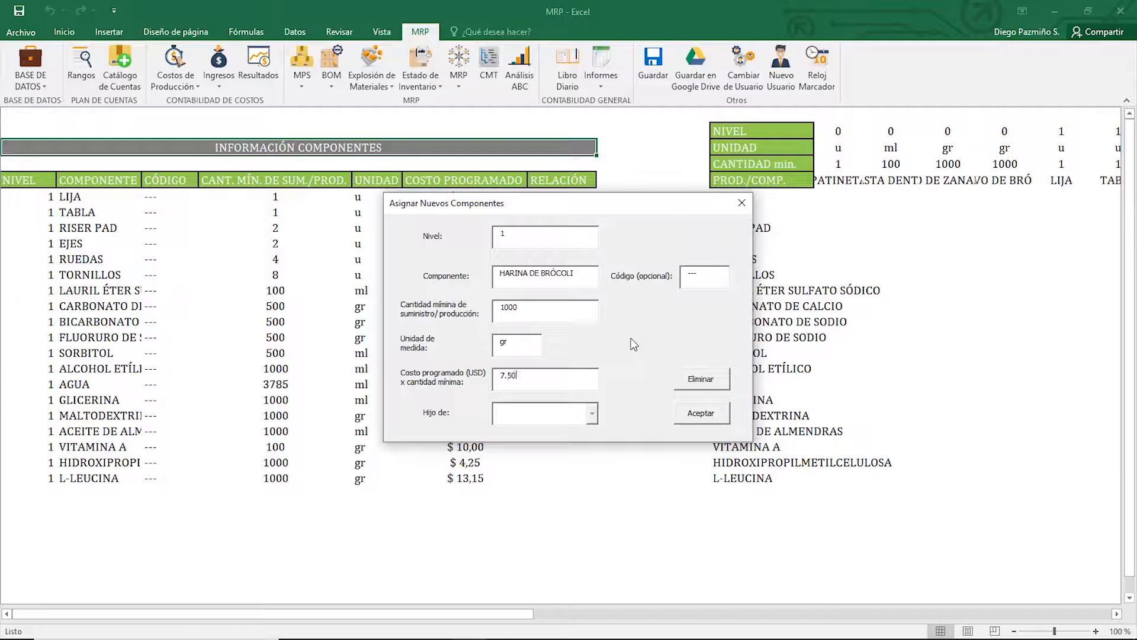
key(Tab)
key(Return)
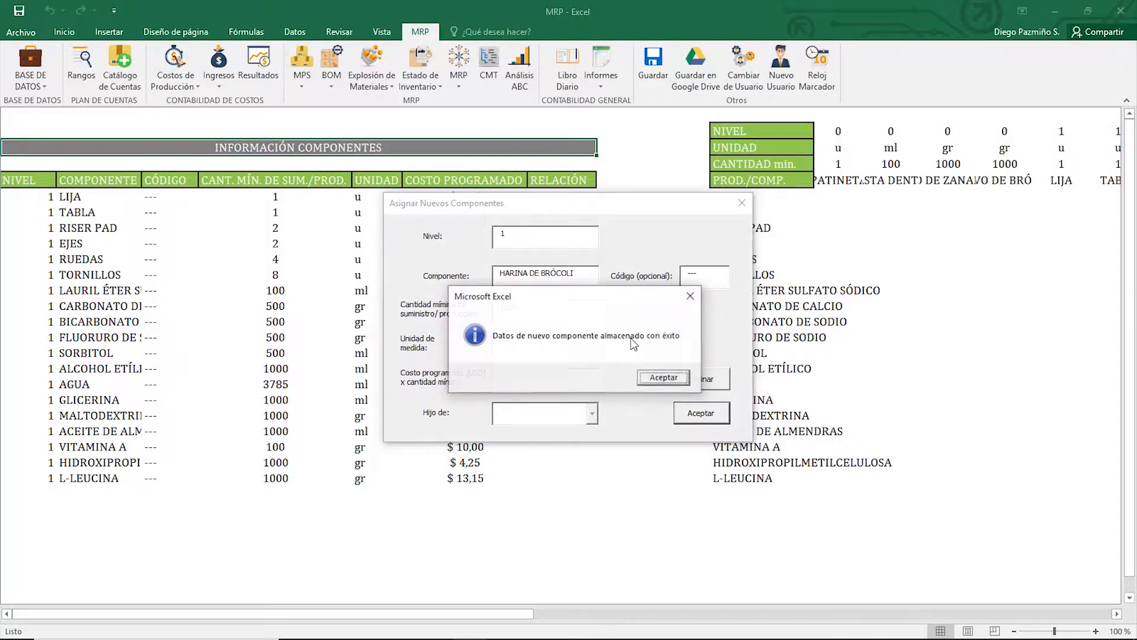
key(Return)
Add the level 1 component HARINA INTEGRAL DE ARROZ with code ---, minimum quantity 1000 gr and programmed cost 5,25 USD
text(1)
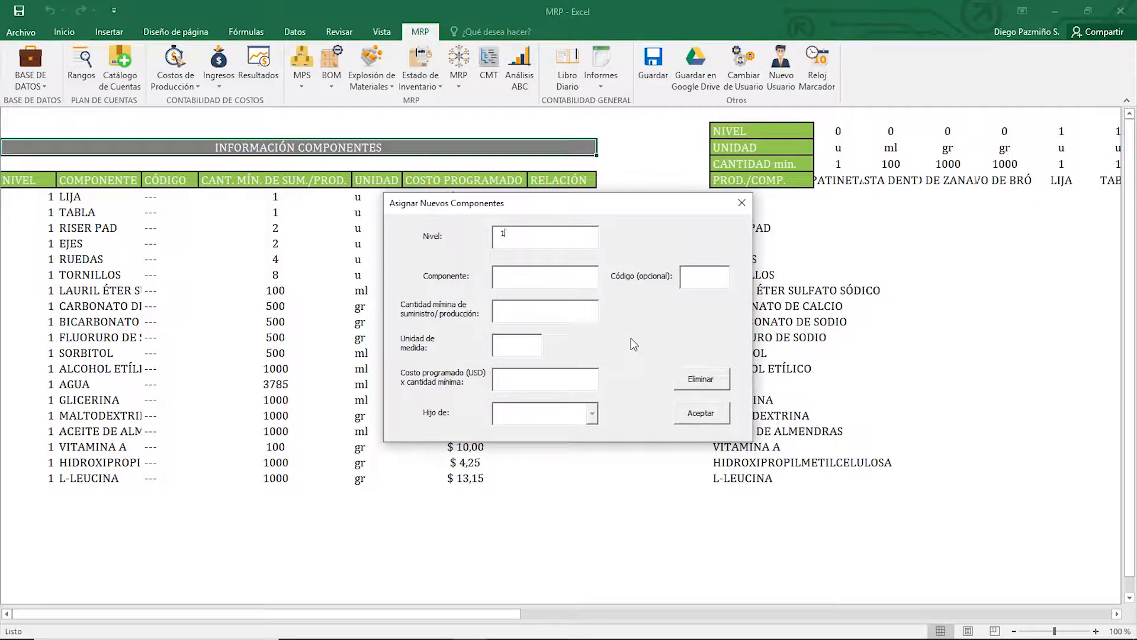
text(HARINA INTEGRAL DE ARROZ)
key(Tab)
text(---)
text(1000)
text(gr)
key(Tab)
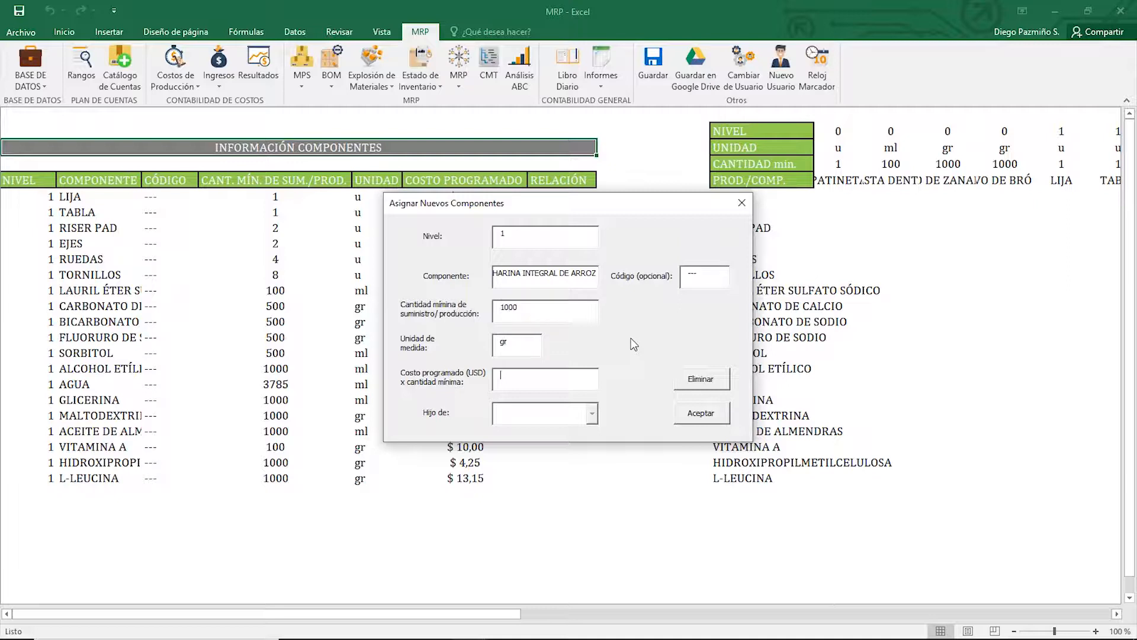
text(5,25)
key(Tab)
key(Return)
key(Return)
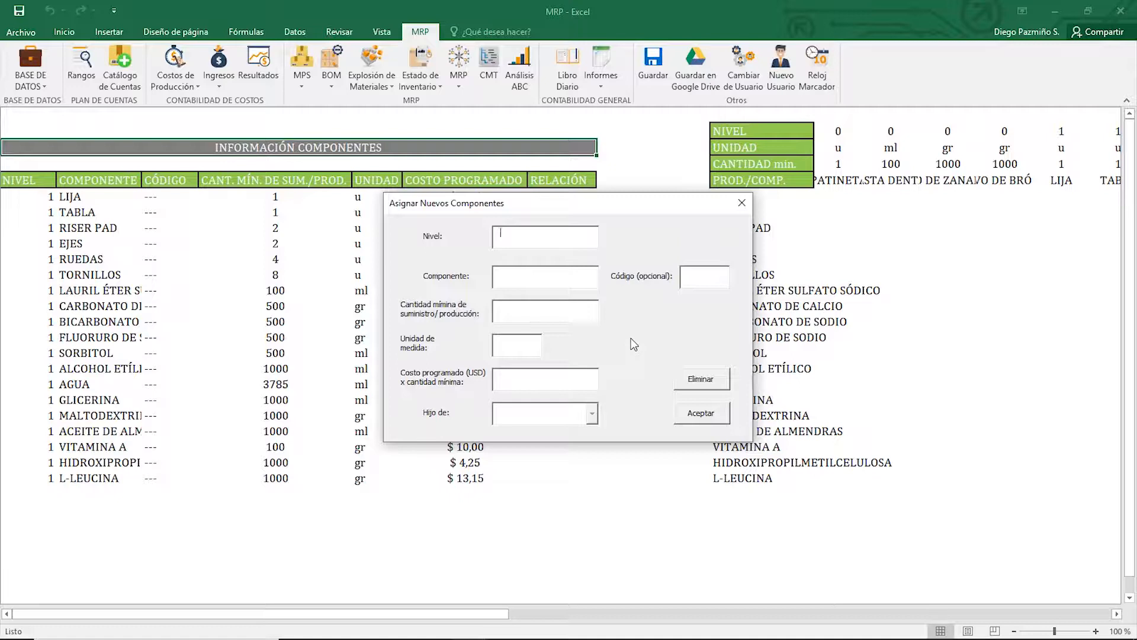
Add the level 1 component ZANAHORIA ENTERA with code ---, minimum quantity 1000 gr and programmed cost 7,50 USD
text(1ZANAHORIA ENTERA---1000gr7,50)
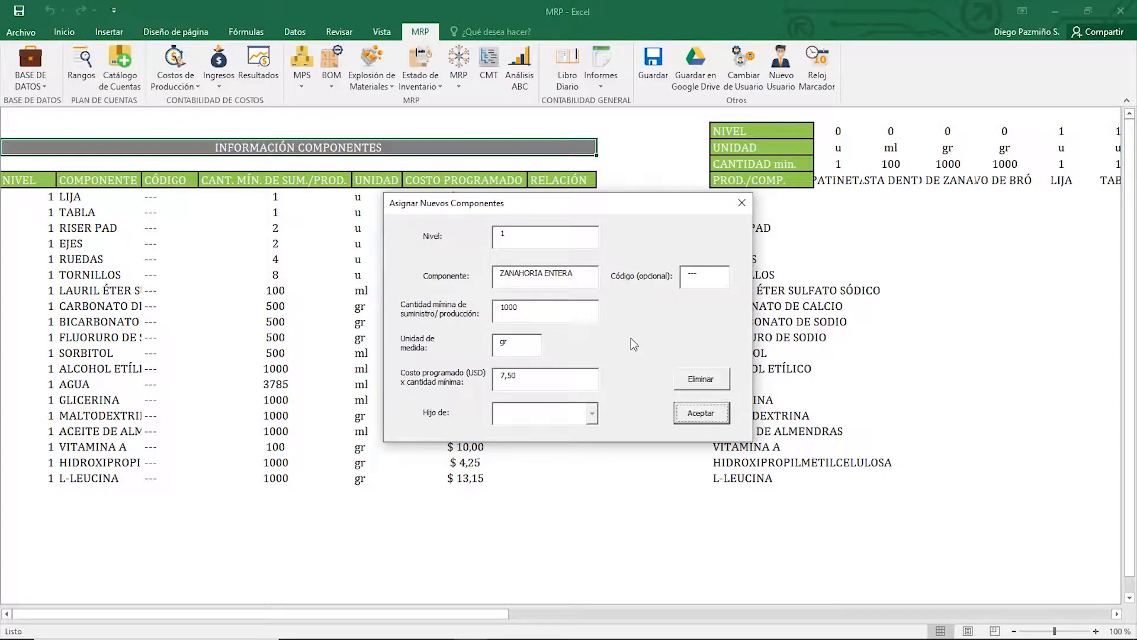
key(Return)
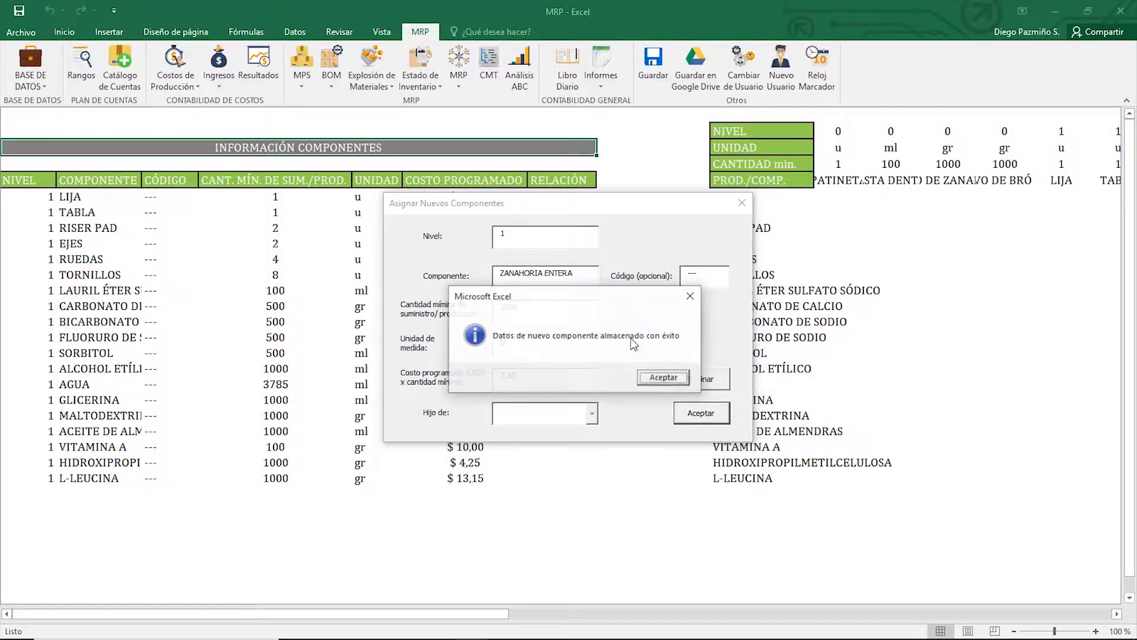
key(Return)
key(Tab)
key(Return)
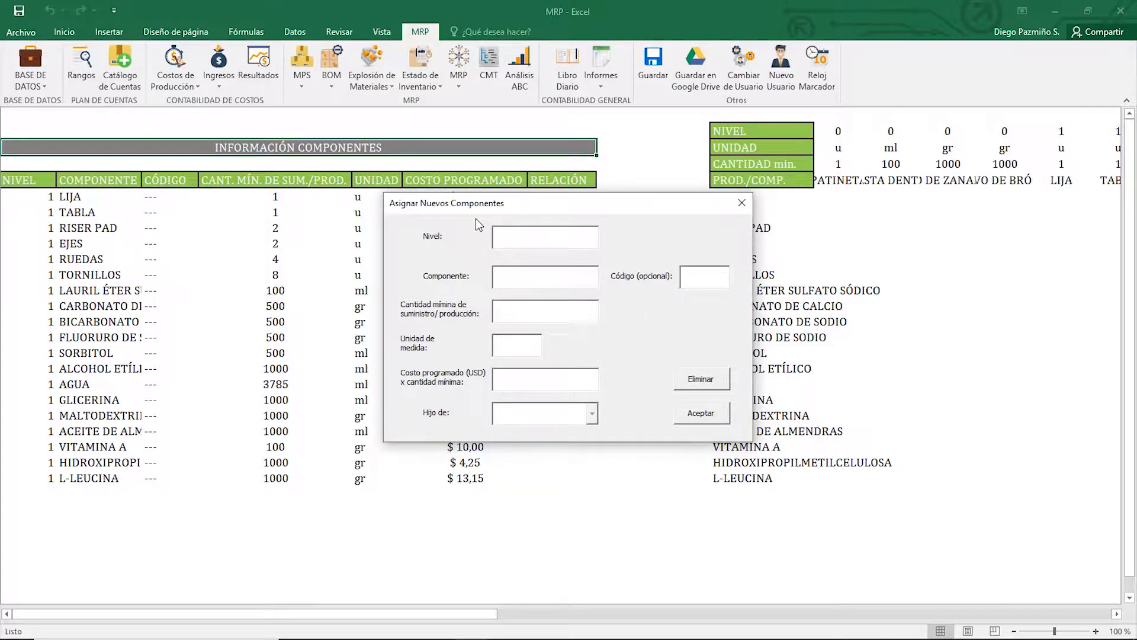
Enter the level 2 component ARCE CANADIENSE with code ---, minimum quantity 7, unit u and programmed cost 3 USD
mouse_move(584, 233)
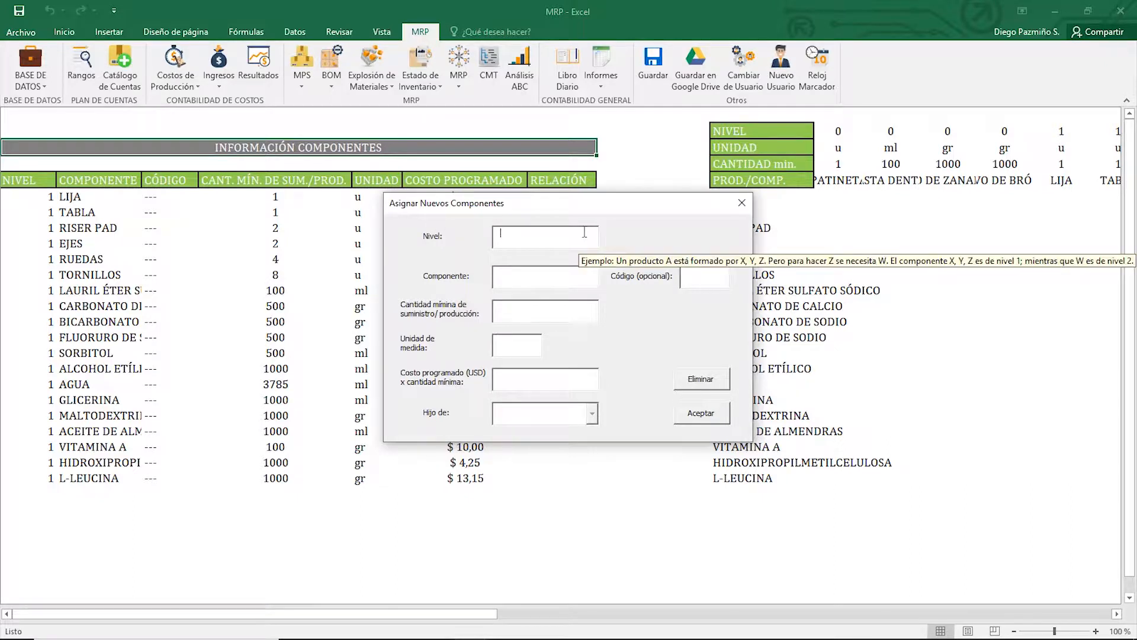
text(2)
text(ARCE CANADIEN)
text(SE)
text(---)
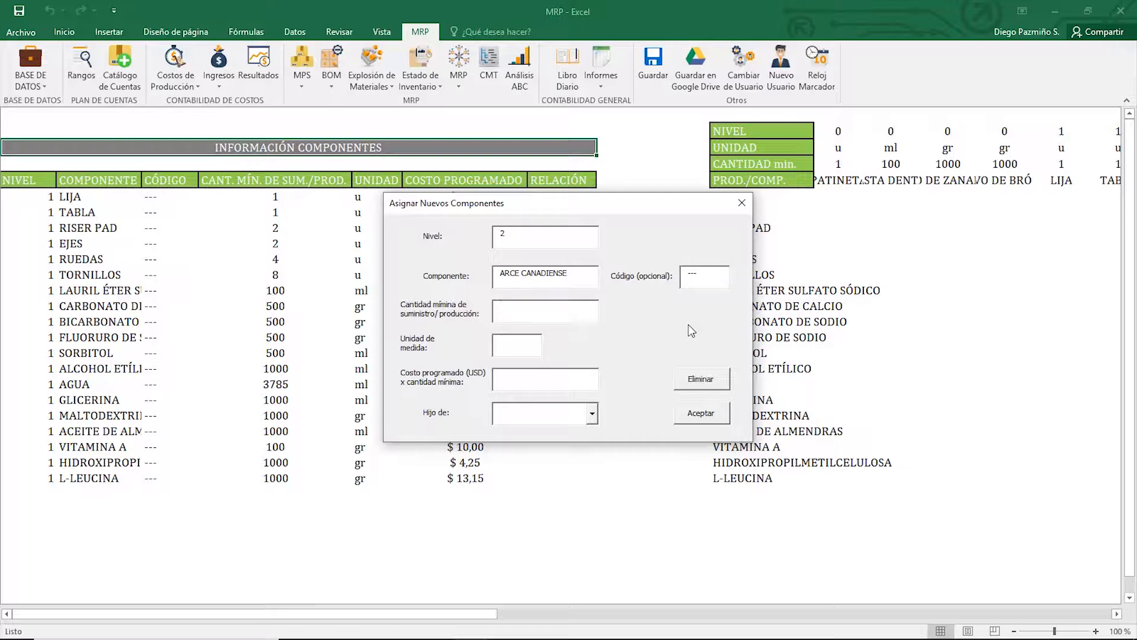
text(7)
text(3)
key(Tab)
Make ARCE CANADIENSE a child of TABLA, save the component and clear the form
click(592, 414)
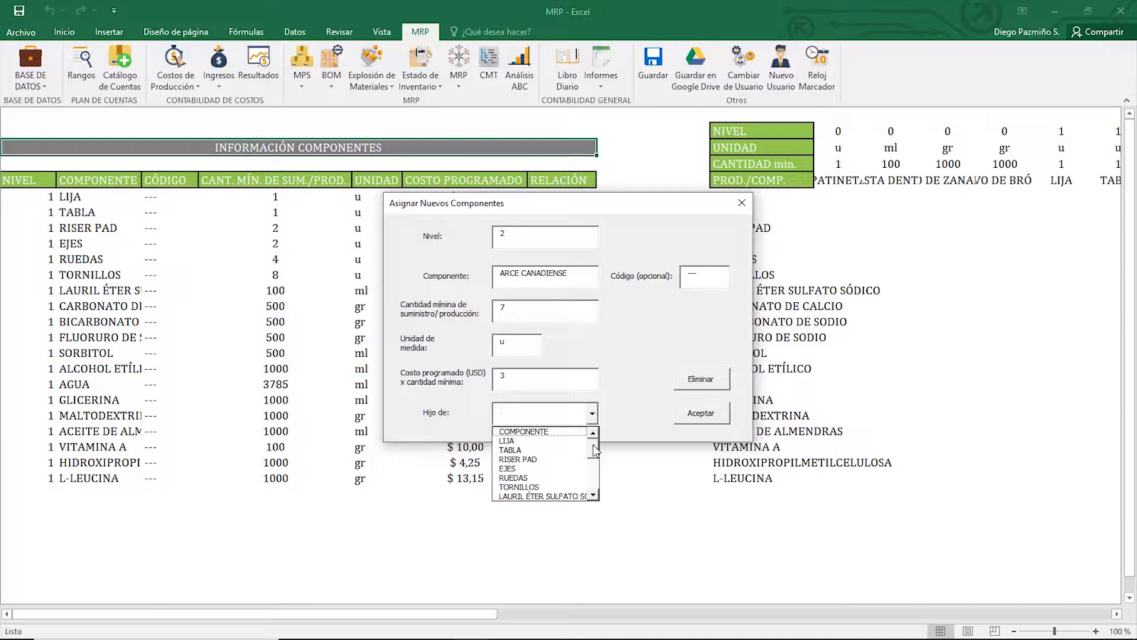
click(515, 449)
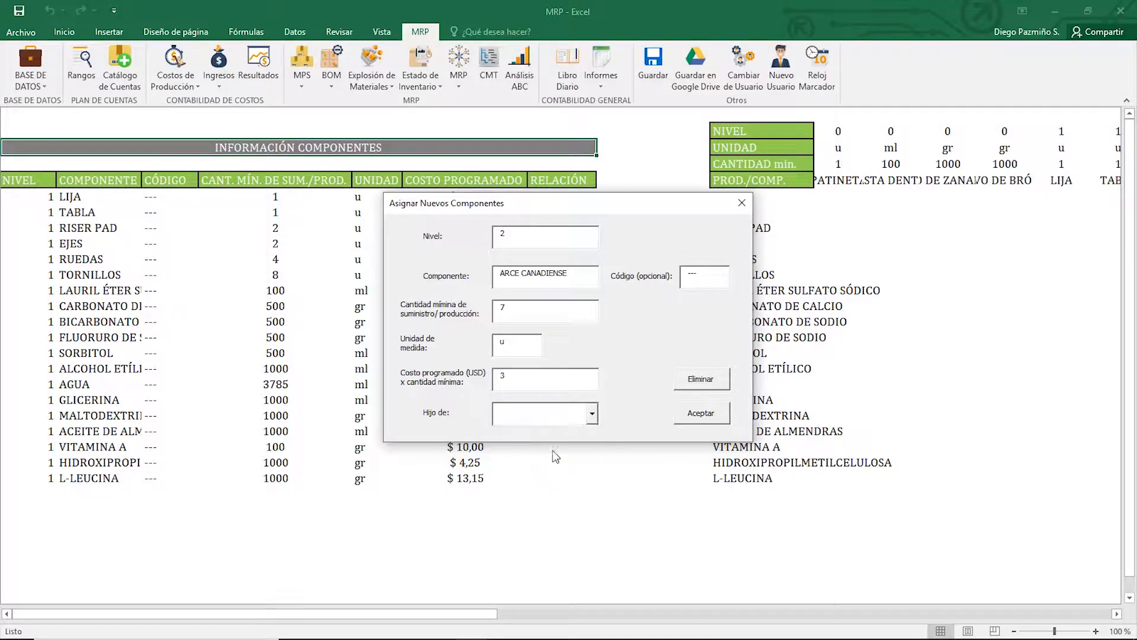
click(715, 420)
click(654, 378)
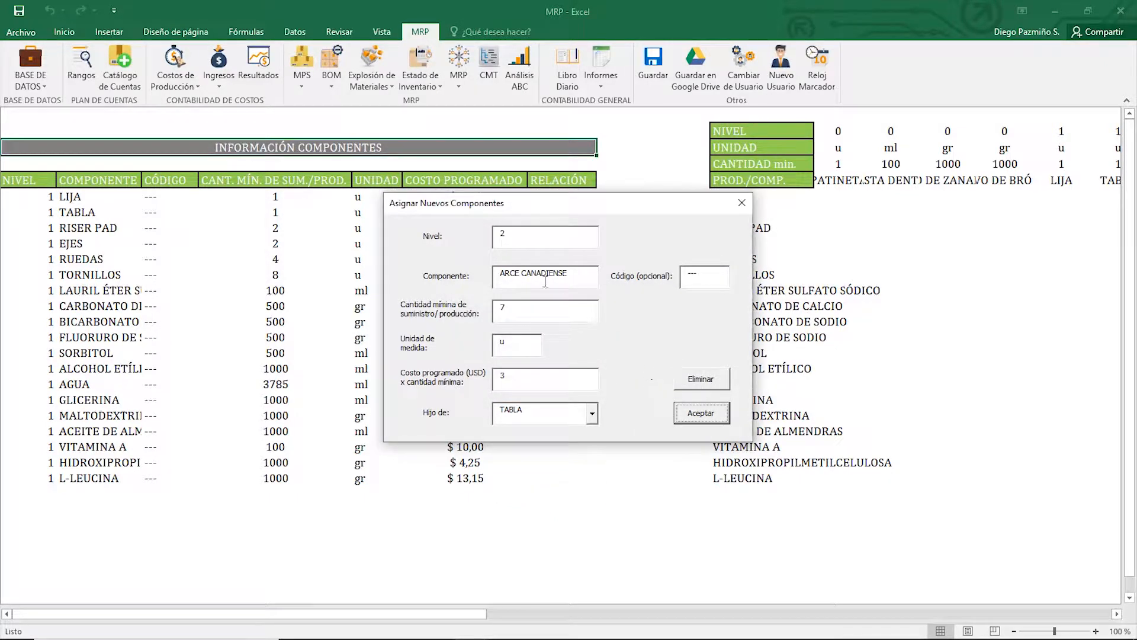
click(714, 383)
Enter the level 2 component KINGPIN with code ---, minimum quantity 2, unit u and programmed cost 0,55 USD
click(526, 236)
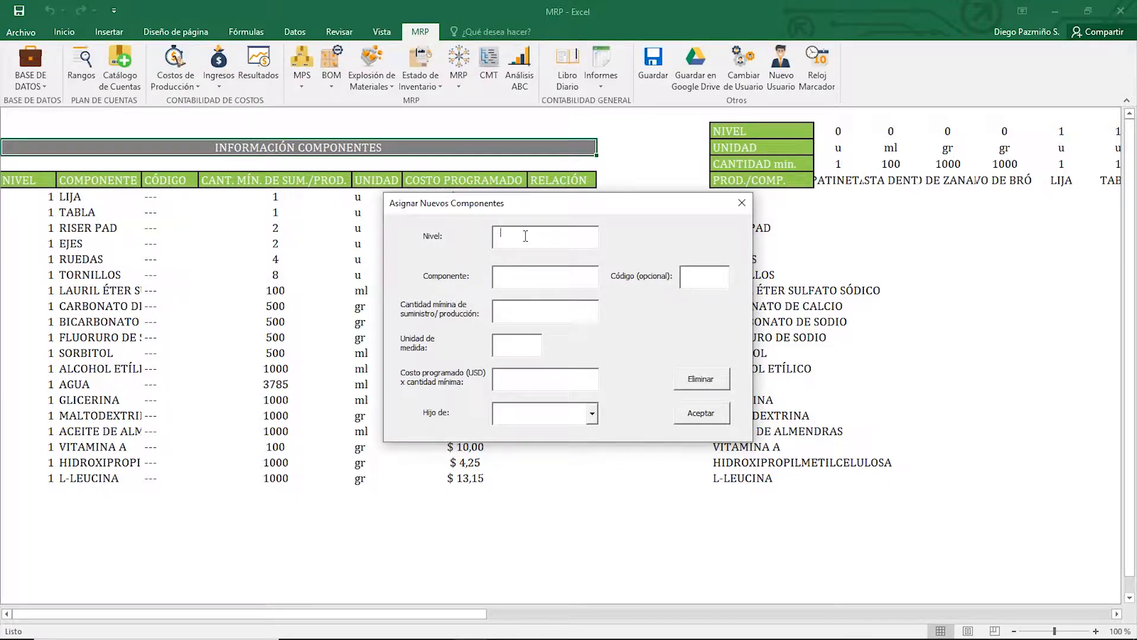
text(2KINGPIN---)
key(Tab)
text(2)
key(Tab)
text(u0.55)
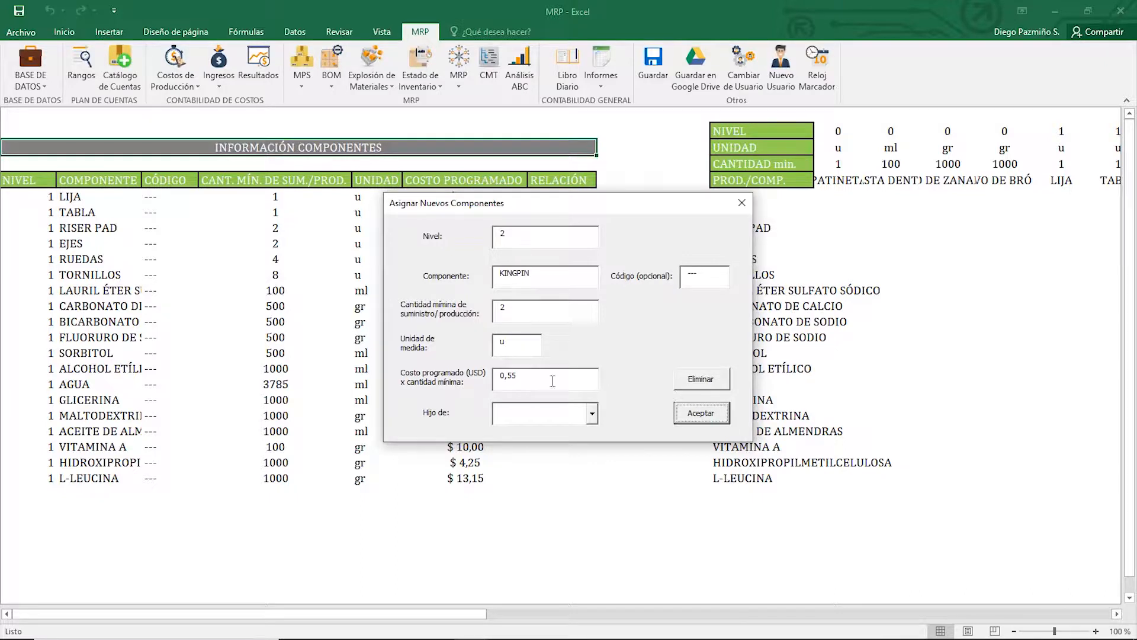
Make KINGPIN a child of EJES, save the component and clear the form
click(593, 417)
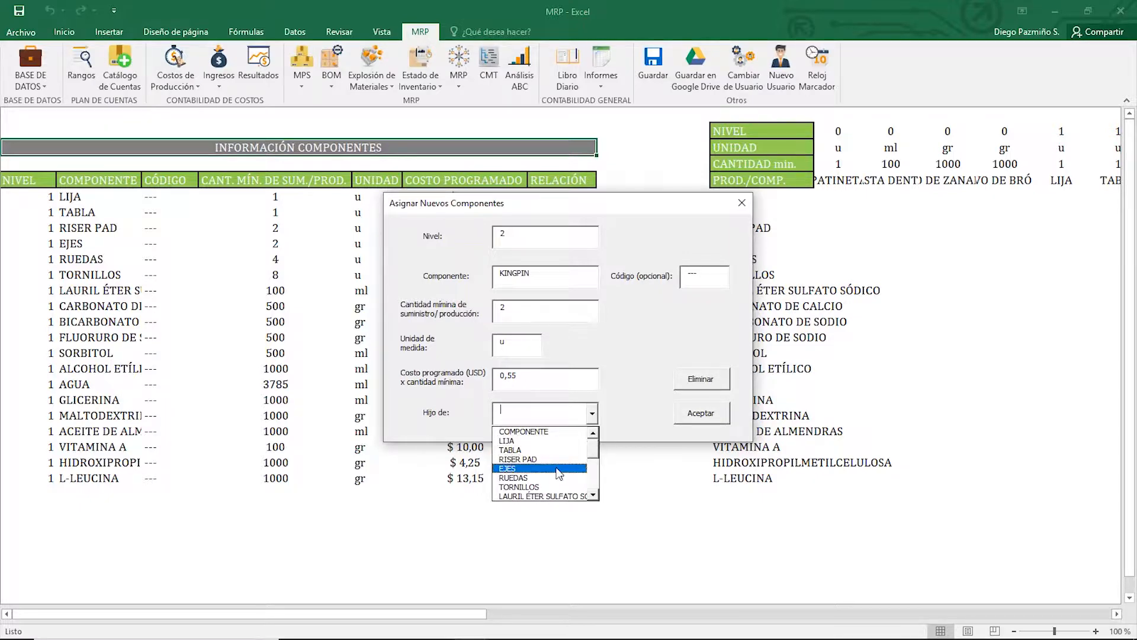
click(514, 467)
click(702, 420)
click(660, 378)
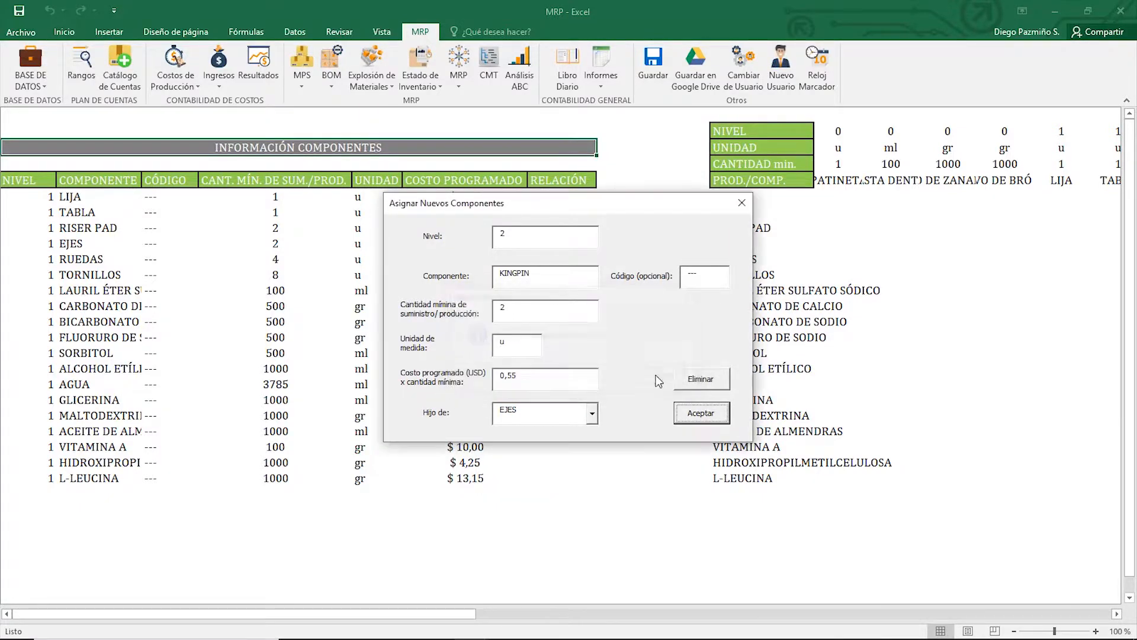
click(698, 381)
Add the level 2 component GOMAS PEQUEÑAS as a child of EJES, with code ---, minimum quantity 2 u and programmed cost 0,35 USD
click(524, 231)
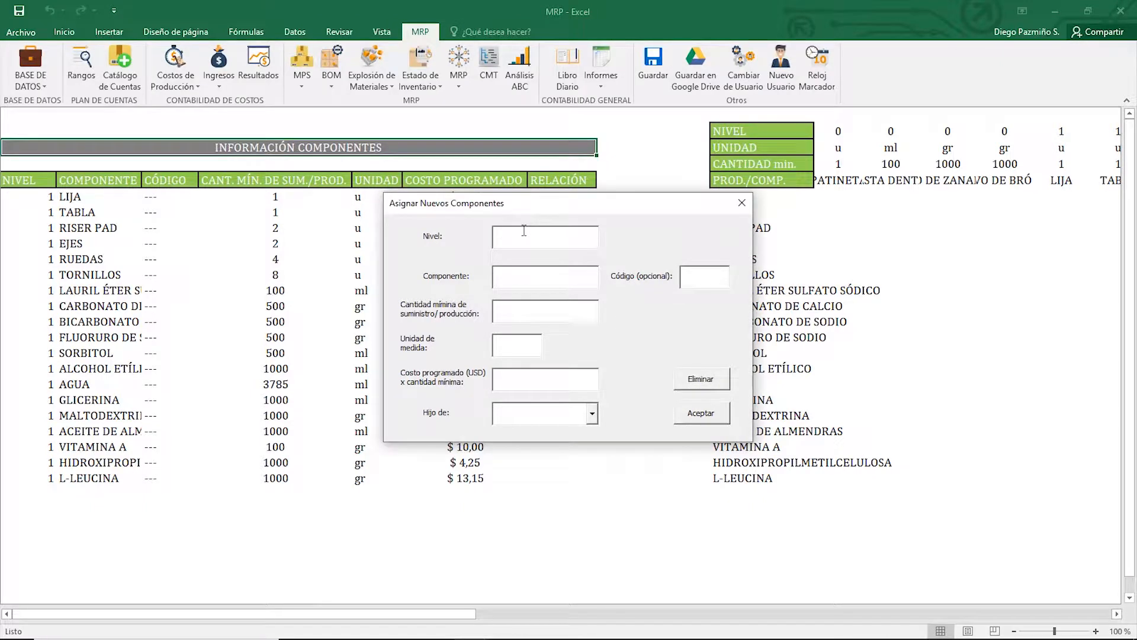
text(2GOMAS PEQUEÑAS---20,35)
key(Tab)
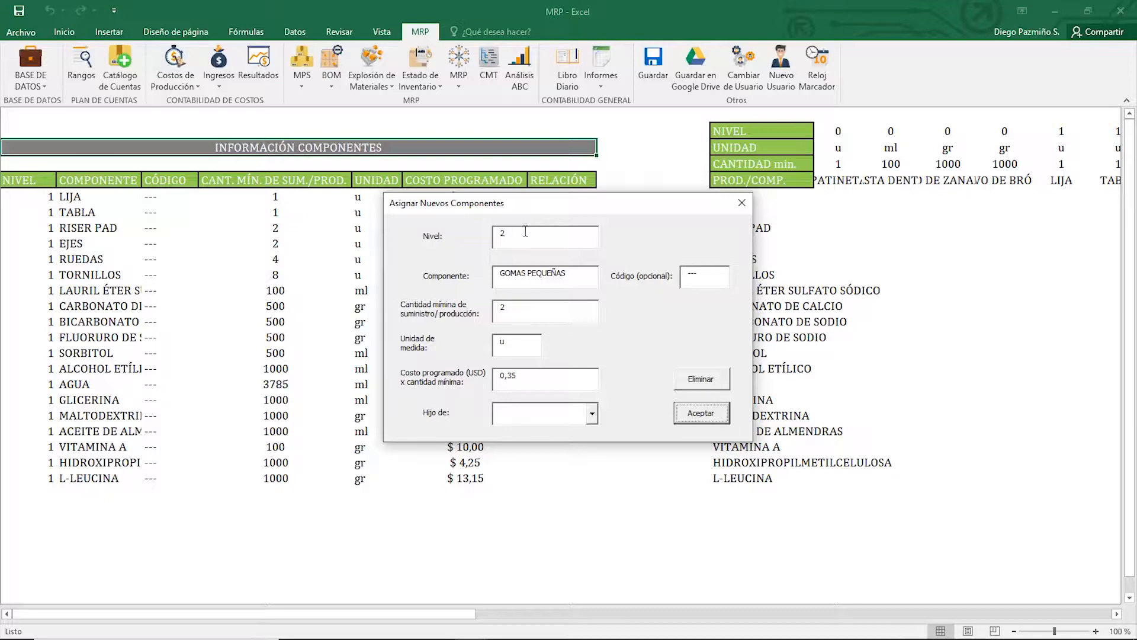
click(593, 412)
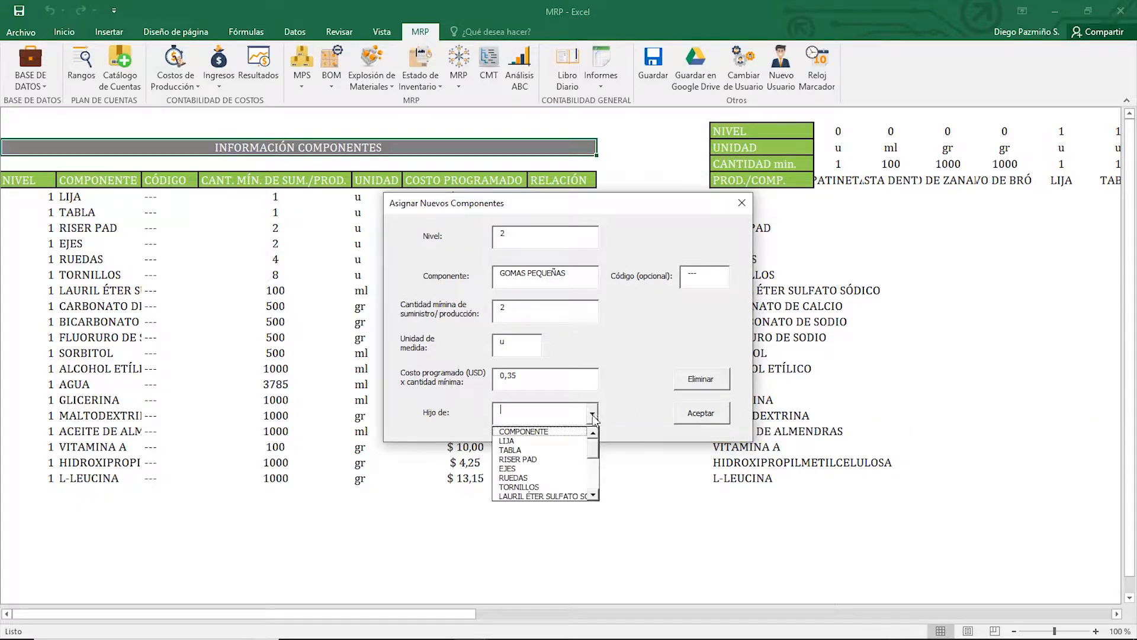
click(546, 472)
click(692, 418)
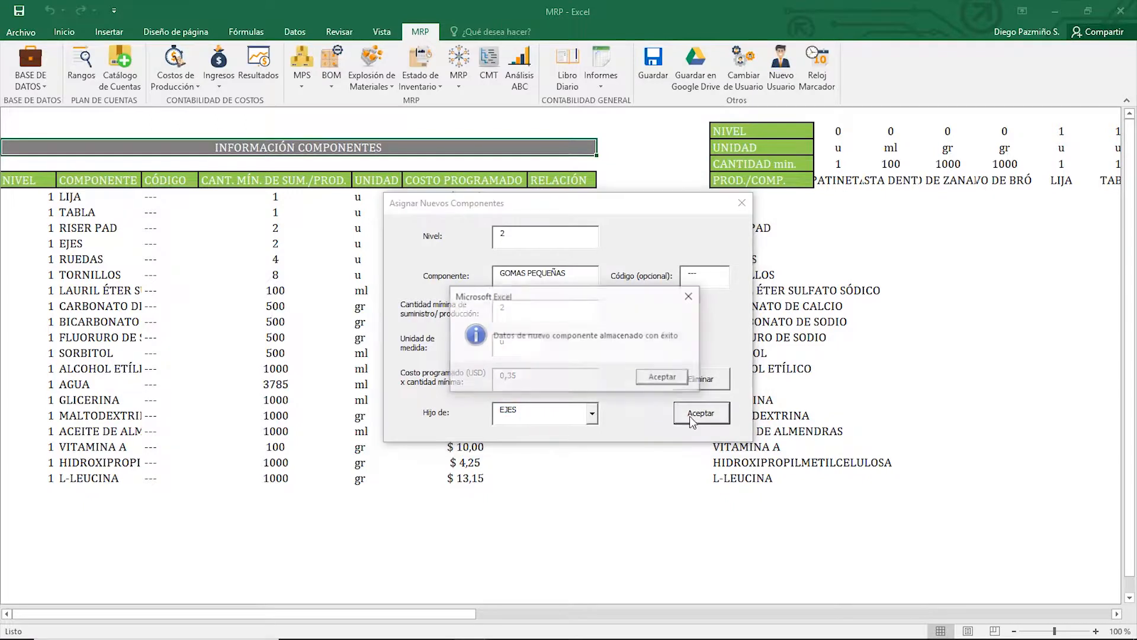
click(654, 380)
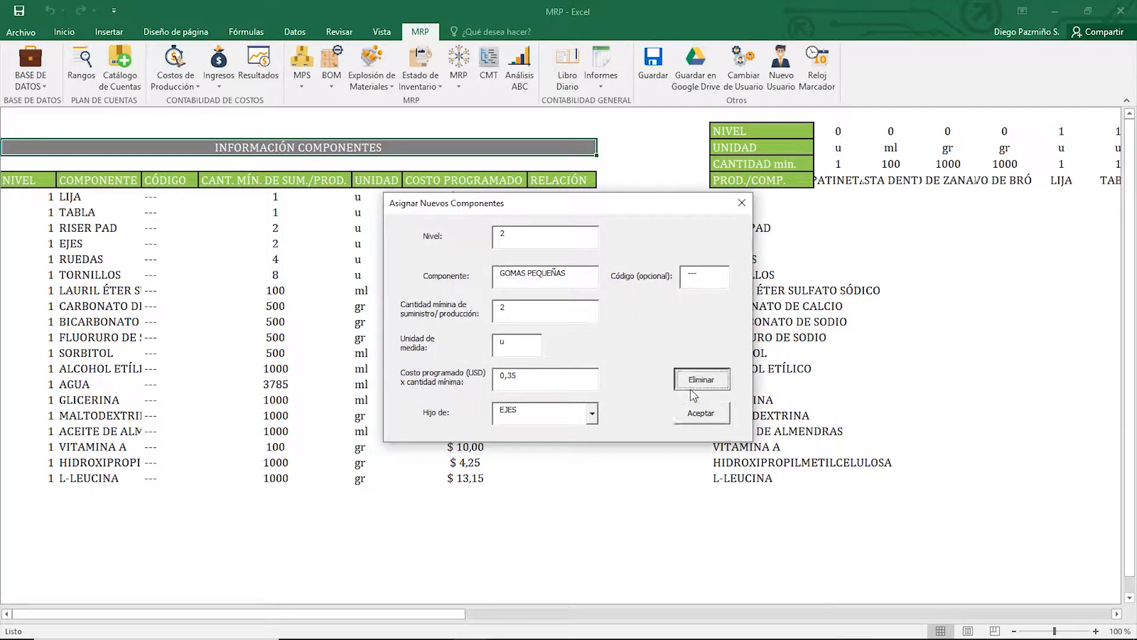
Enter the level 2 component BUSHINGS with code ---, minimum quantity 4 u and programmed cost 0,75 USD, and try to save it
click(519, 236)
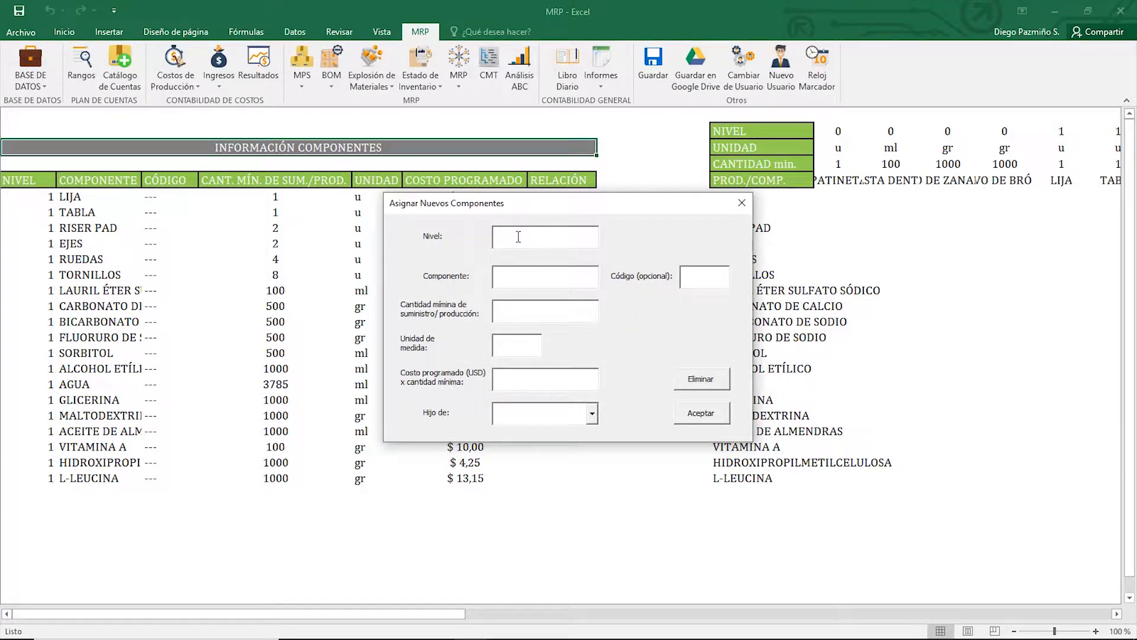
text(2)
key(Tab)
text(BUS)
text(.75)
key(Tab)
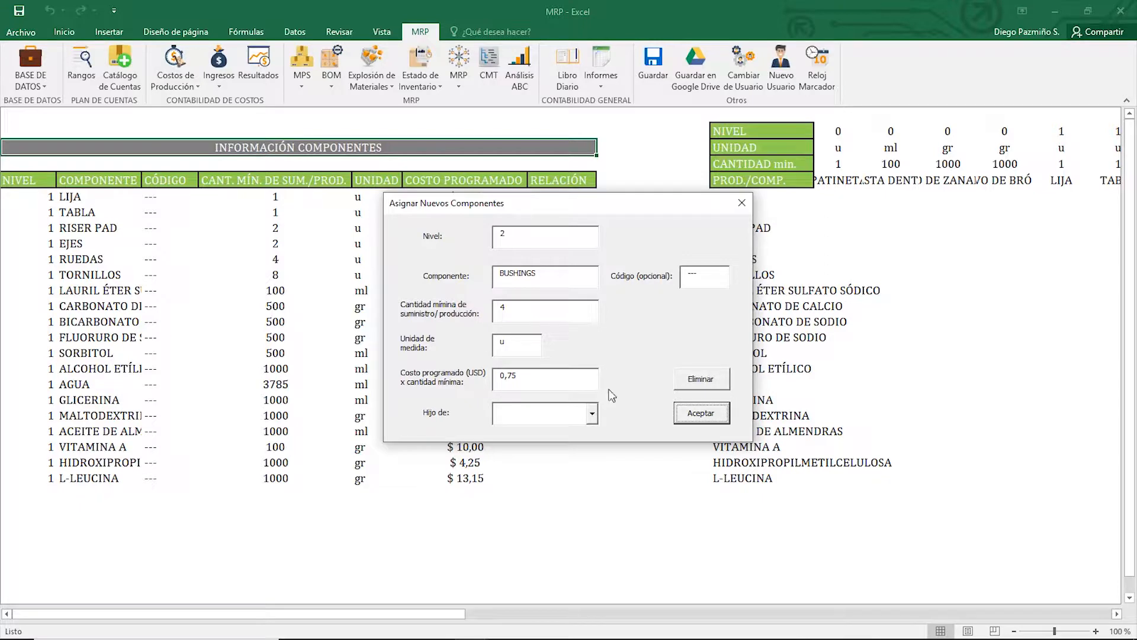
click(699, 415)
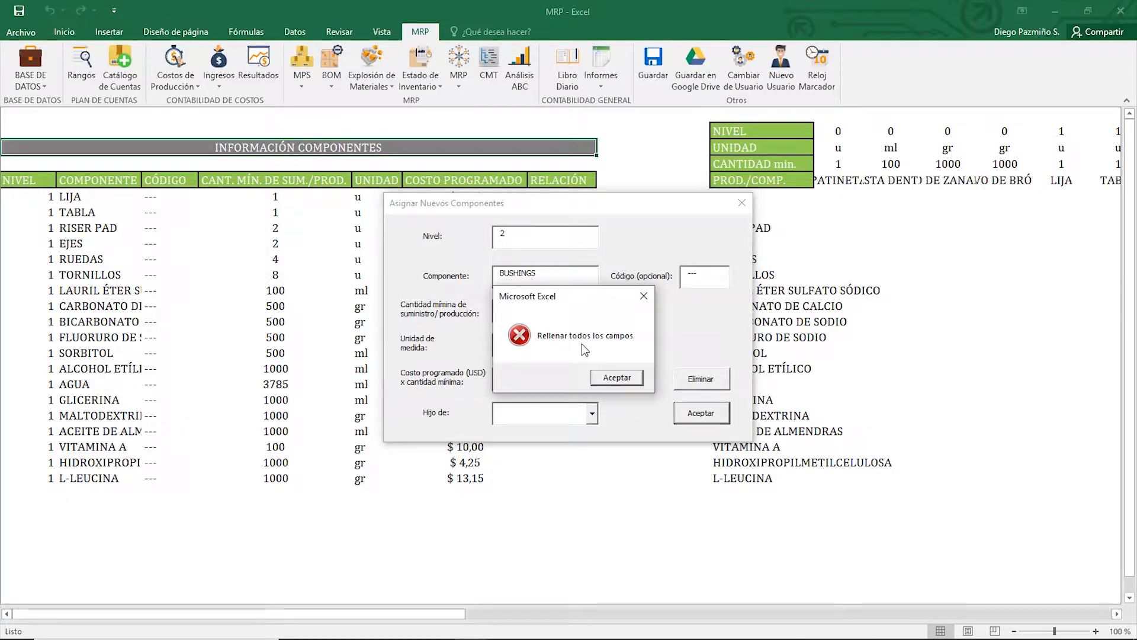
click(619, 381)
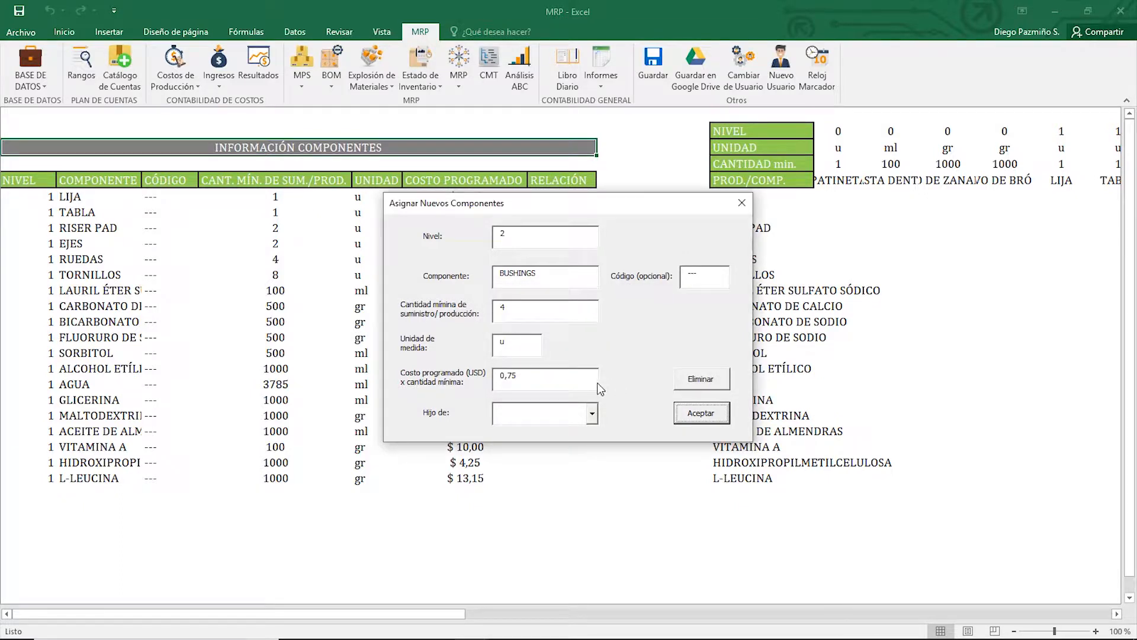
Make BUSHINGS a child of EJES and save the component
click(592, 414)
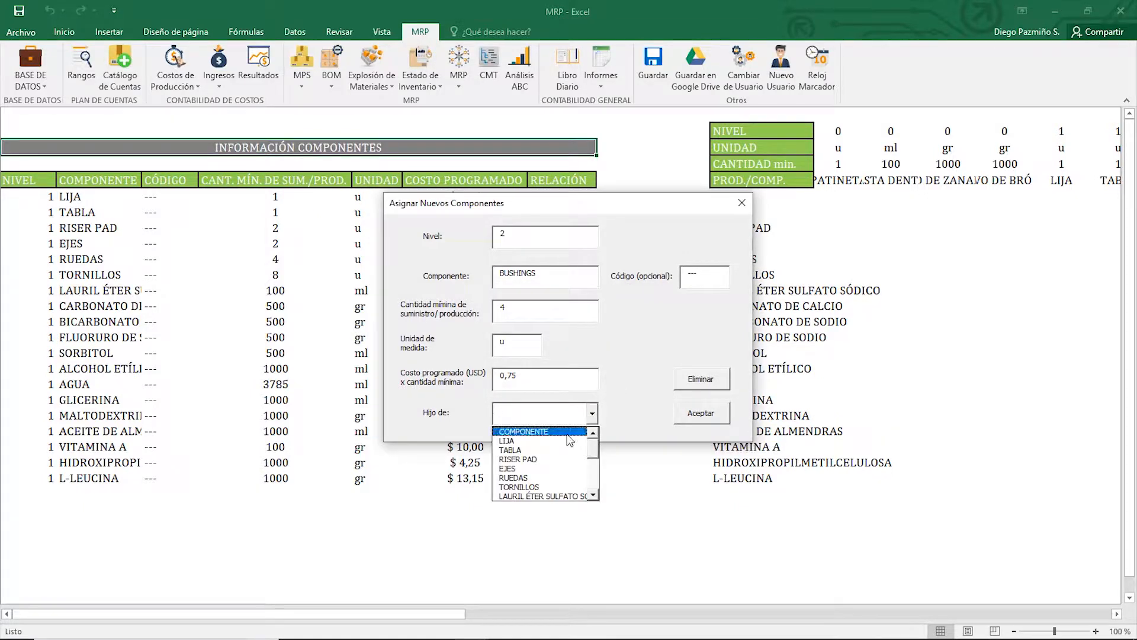
click(543, 469)
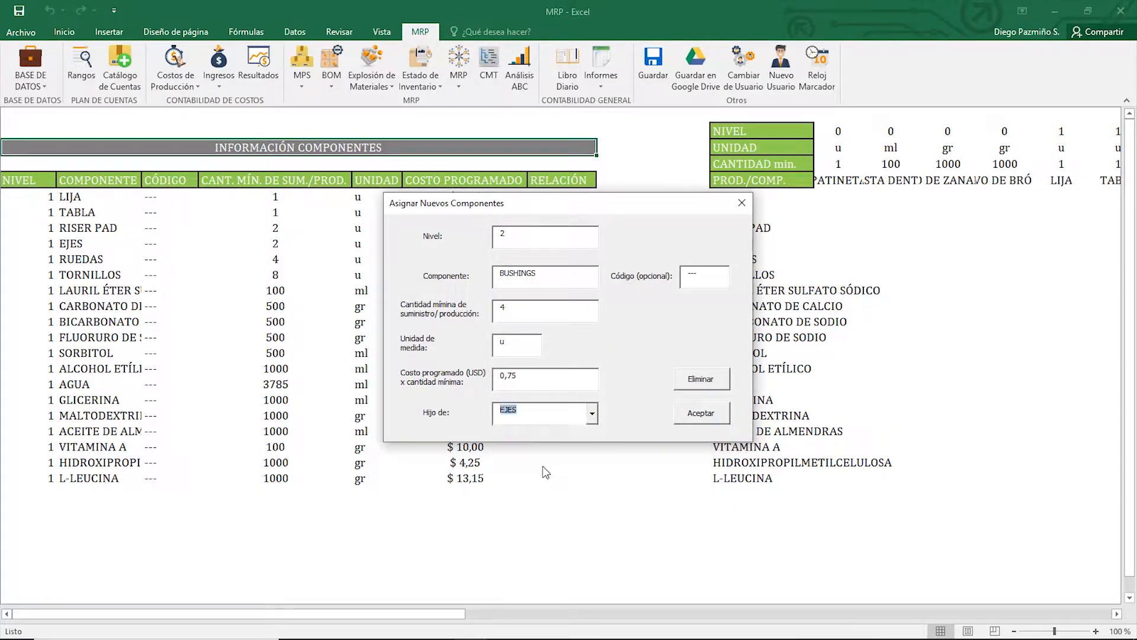
click(698, 413)
click(659, 379)
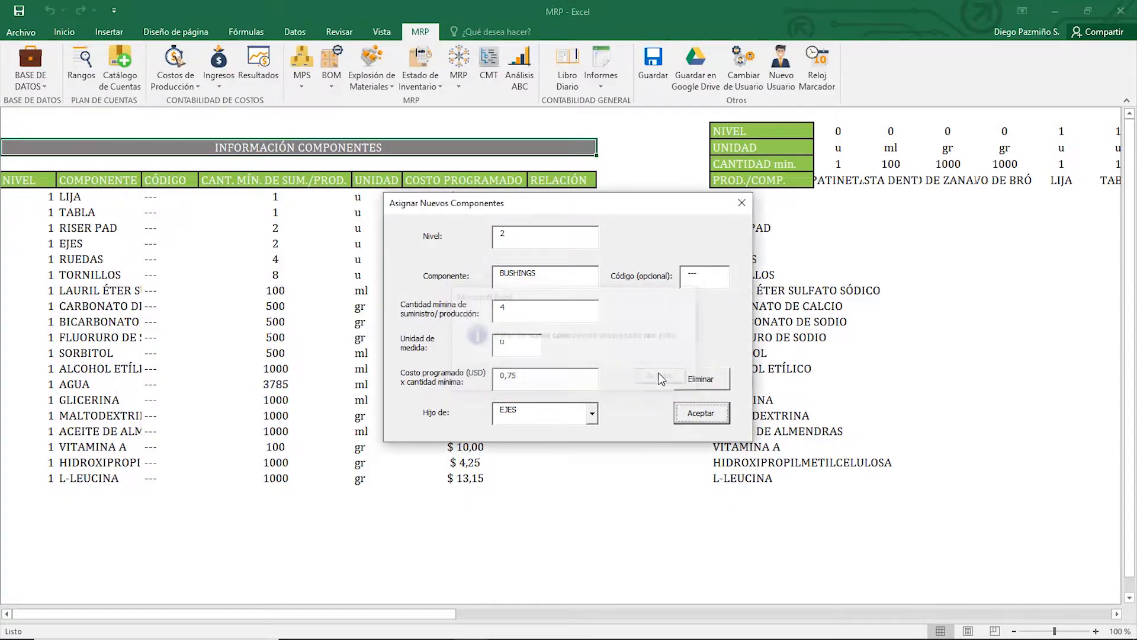
Clear the form and add level 2 component RODAMIENTOS, code ---, minimum quantity 8 u, programmed cost 4,25 USD, child of RUEDAS
click(703, 382)
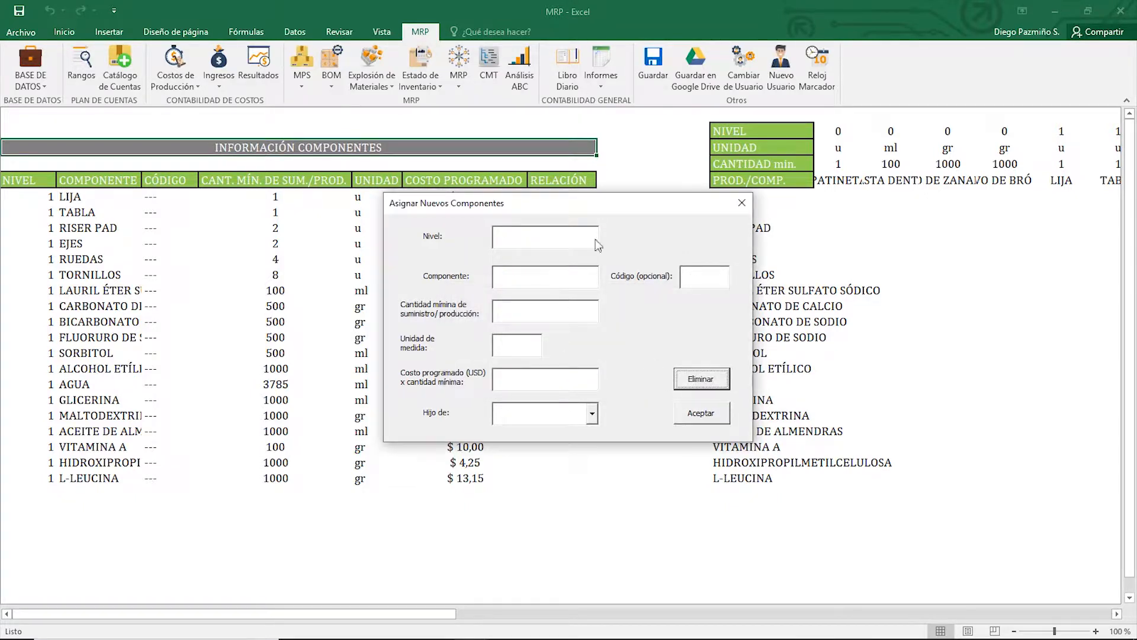
click(538, 242)
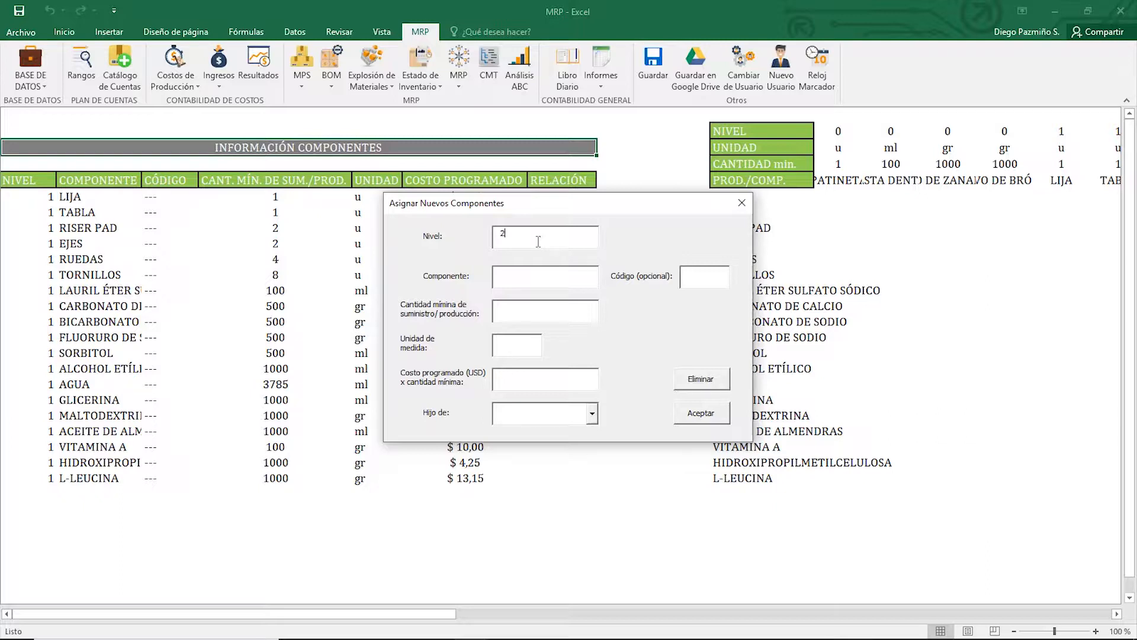
text(RODAMIENTOS)
click(592, 414)
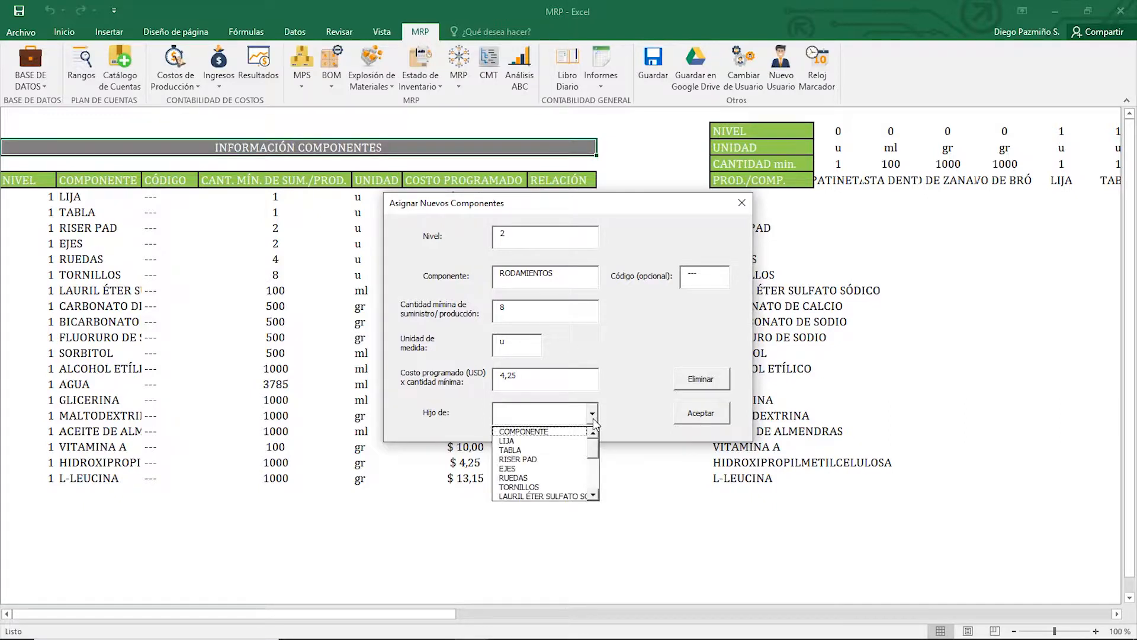
click(572, 477)
click(694, 414)
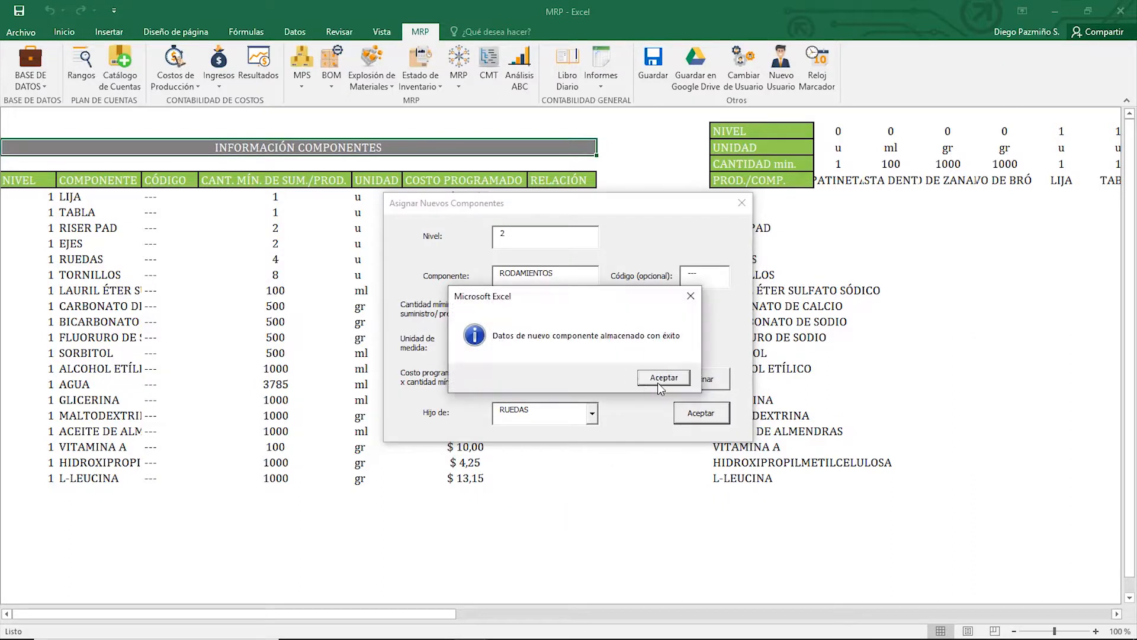
click(658, 381)
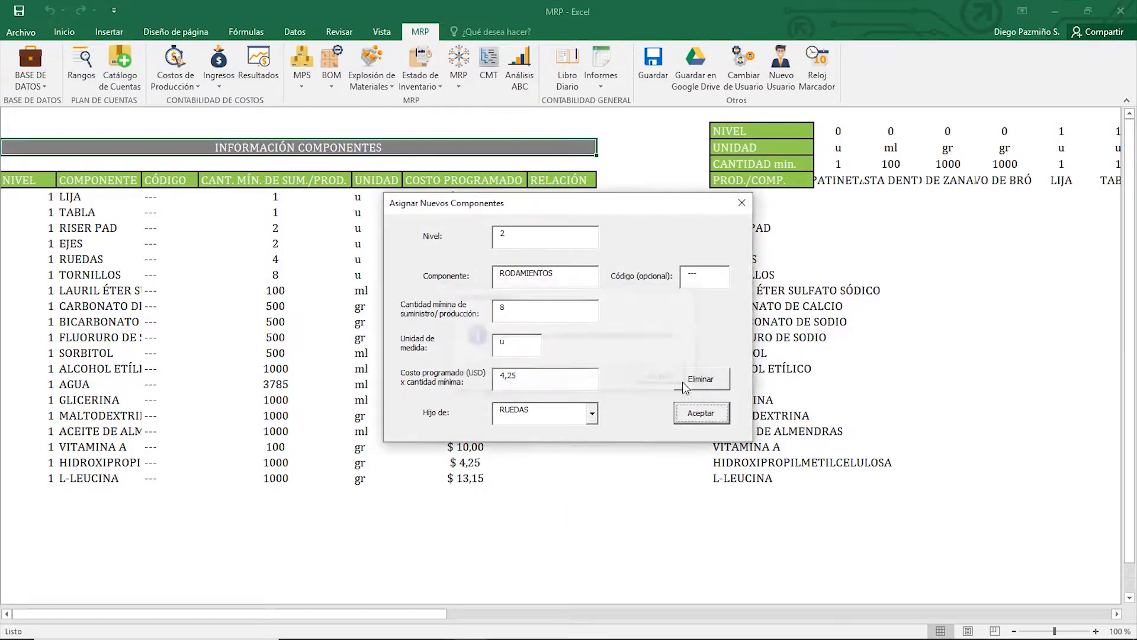
click(513, 235)
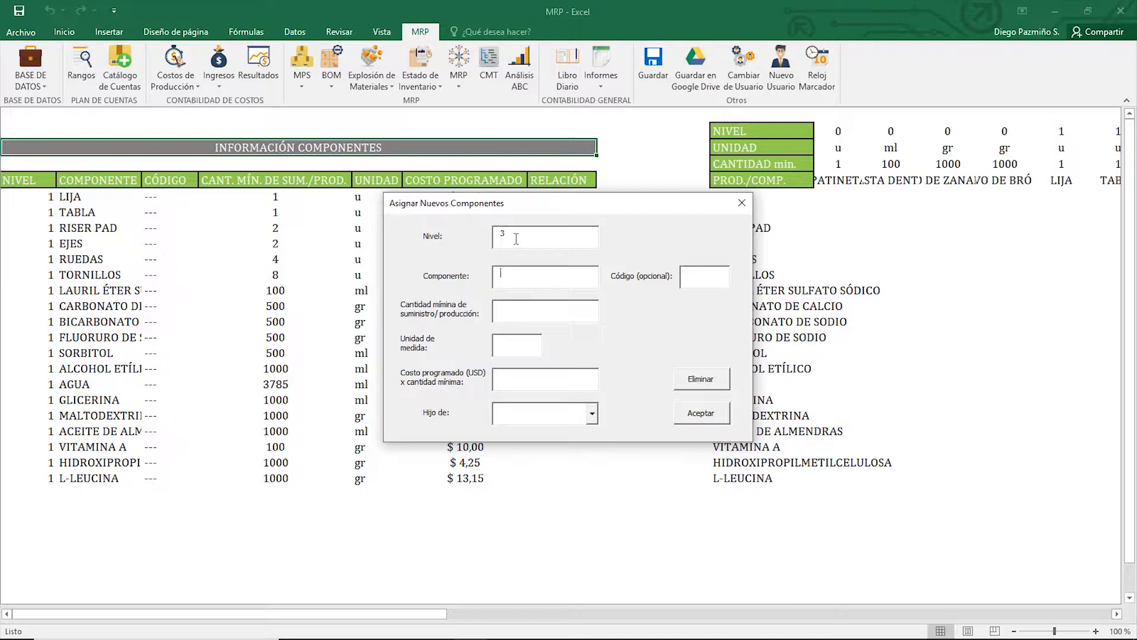
text(RESINA EPOXU)
key(Tab)
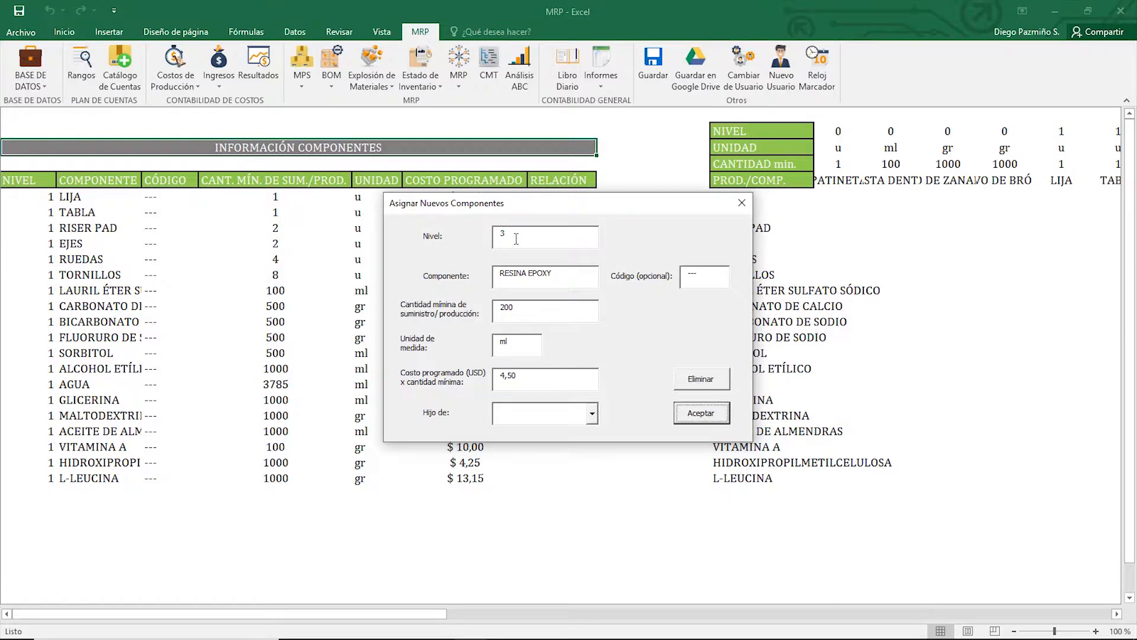
click(592, 414)
mouse_move(592, 449)
mouse_down()
mouse_move(593, 492)
mouse_move(584, 443)
mouse_up()
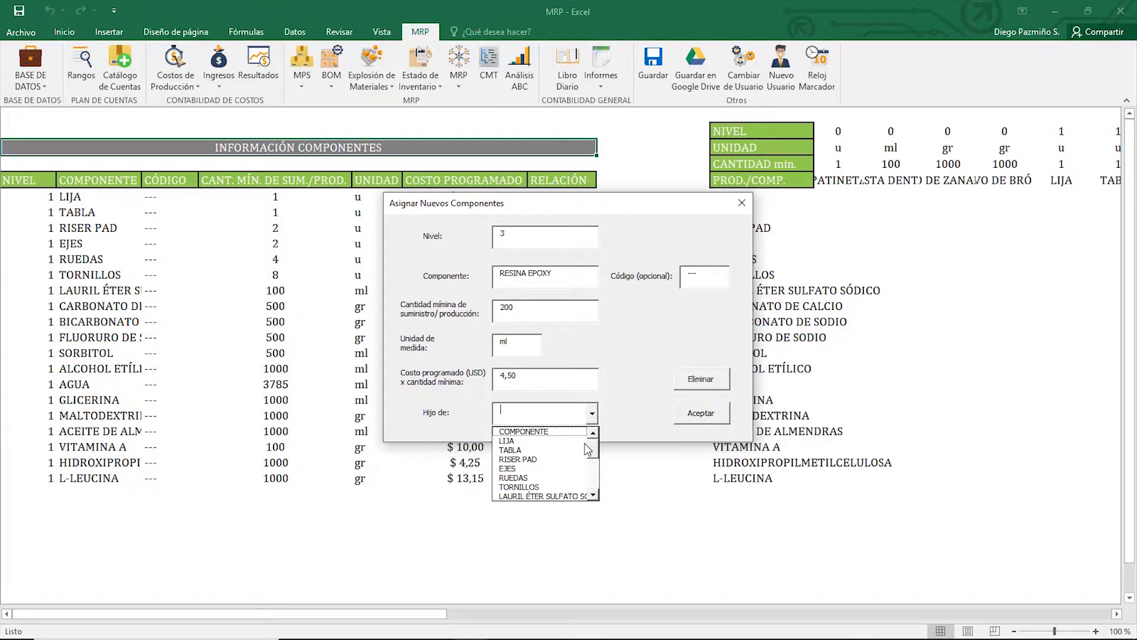
click(649, 339)
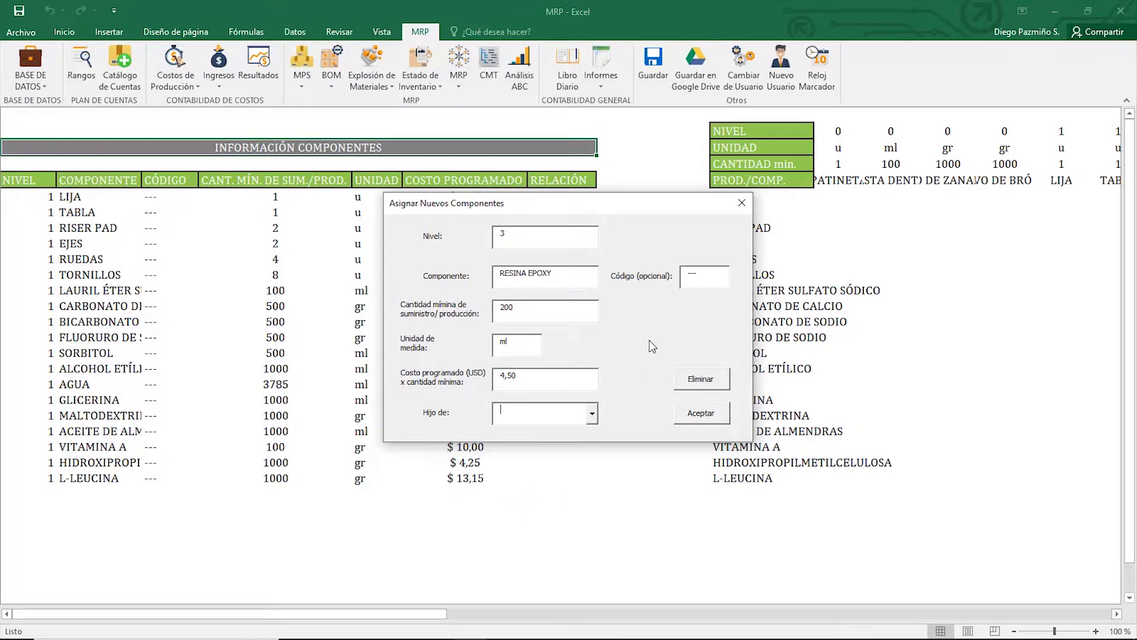
click(741, 204)
In a new component form, enter level 3 component RESINA EPOXY with code ---, minimum quantity 200 ml and programmed cost 4,50 USD
scroll(298, 441, down, 3)
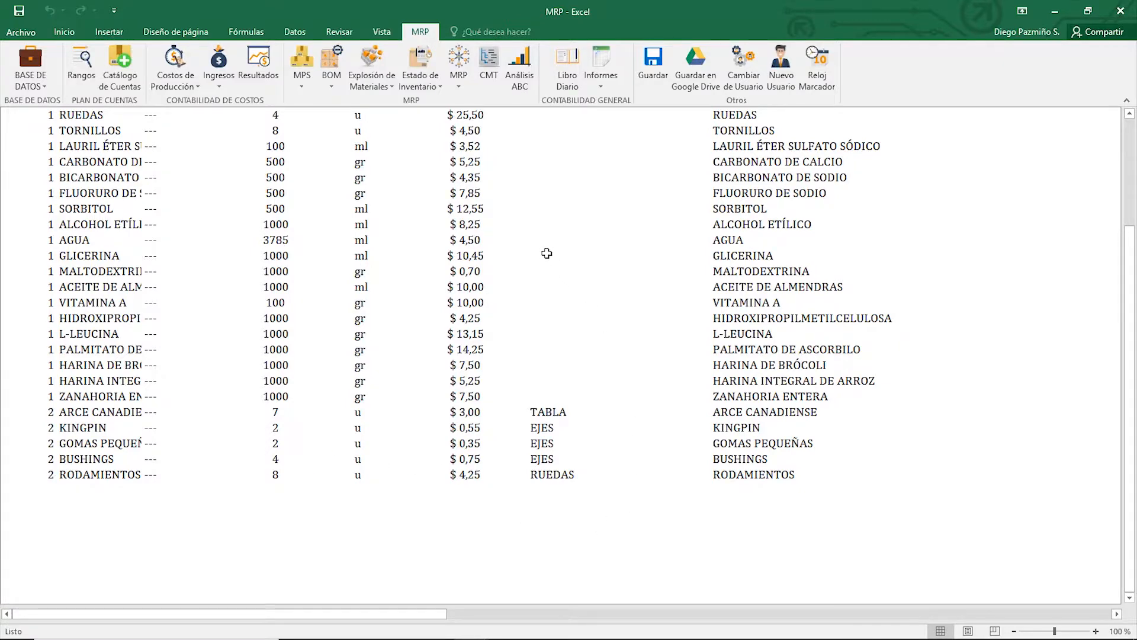
scroll(547, 253, up, 1)
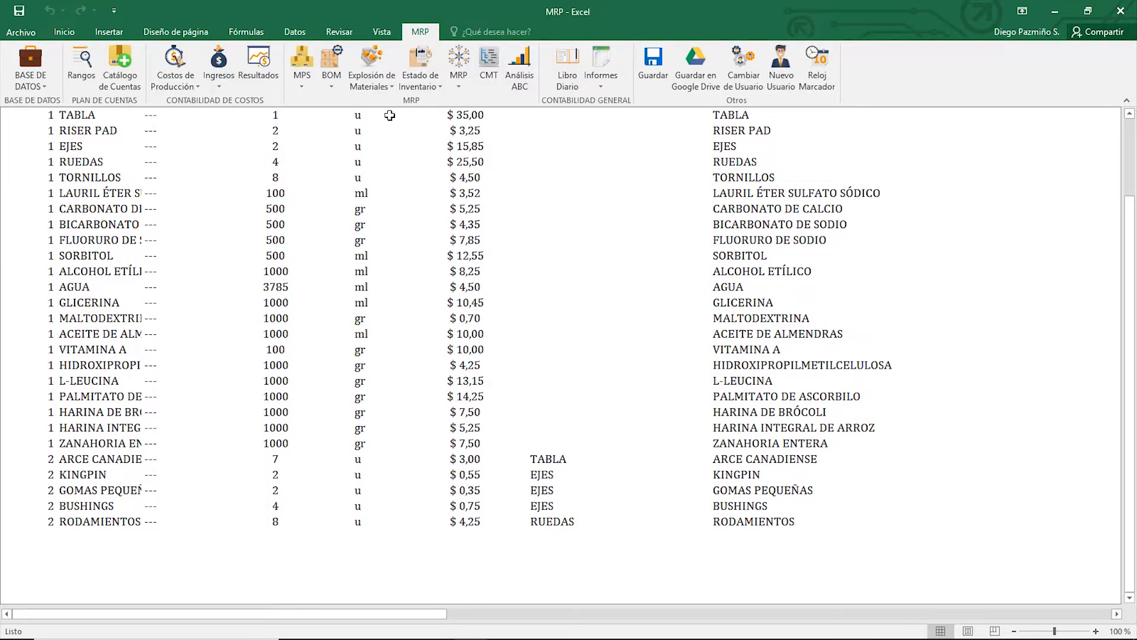
click(340, 77)
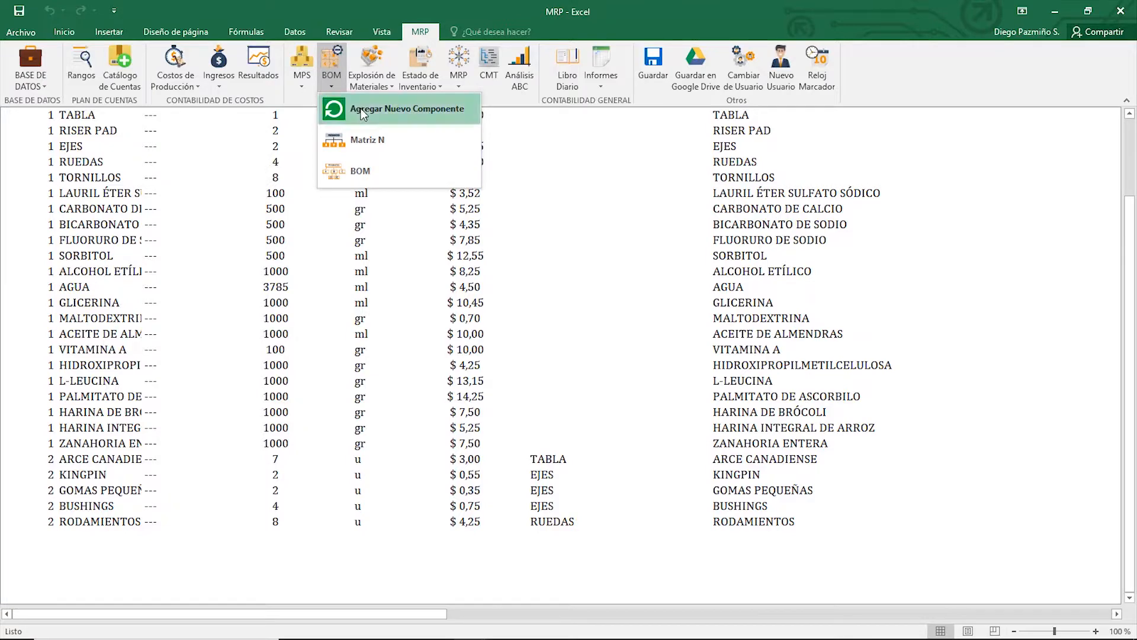
click(379, 108)
mouse_move(521, 233)
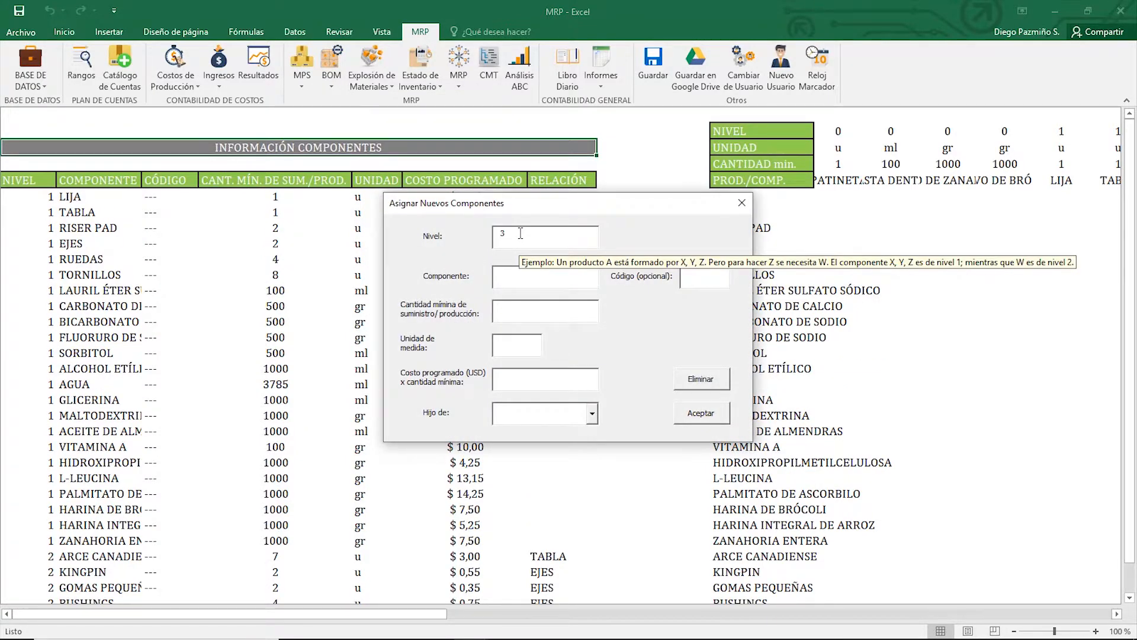
text(RESINA)
text(32)
key(BackSpace)
key(BackSpace)
key(BackSpace)
text(2004.50)
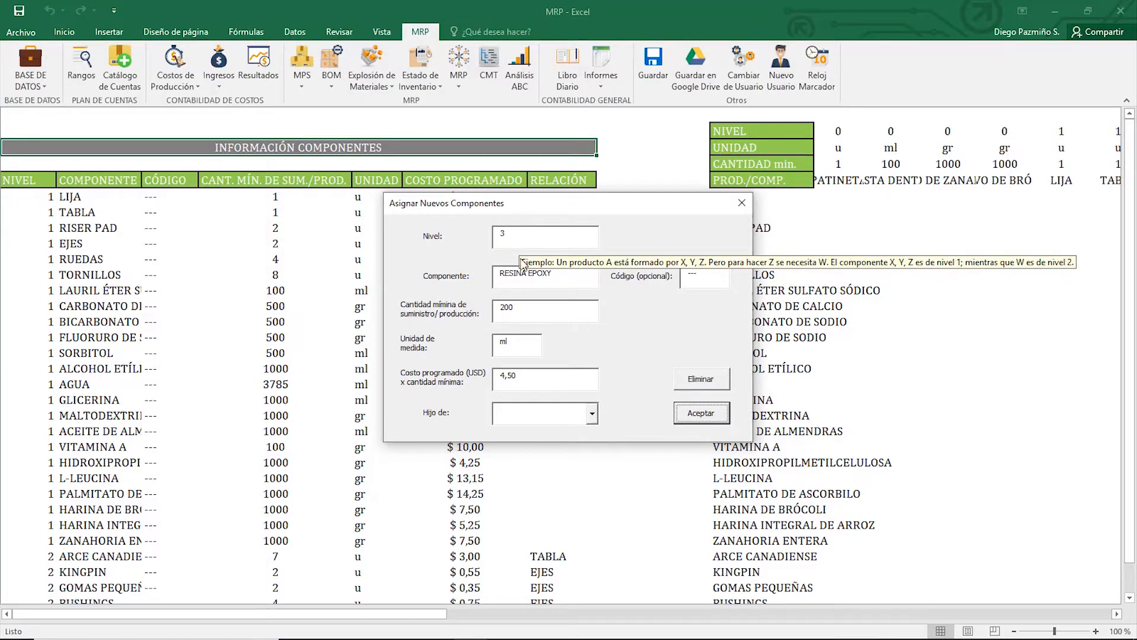
Make RESINA EPOXY a child of ARCE CANADIENSE, save the component and close the form
click(592, 413)
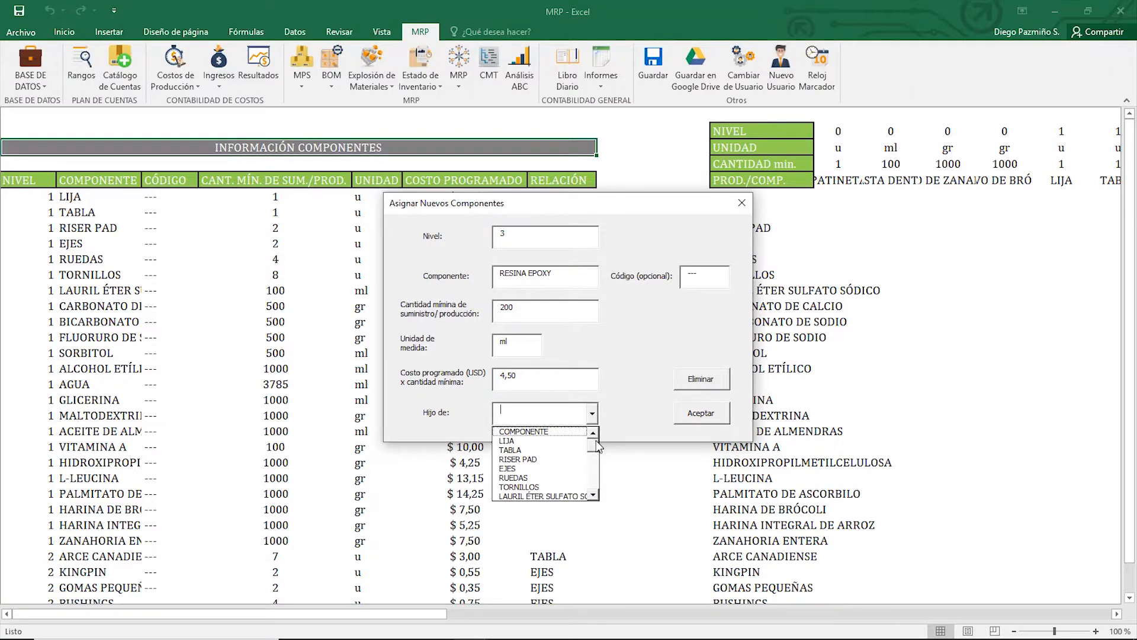
drag(596, 440, 581, 478)
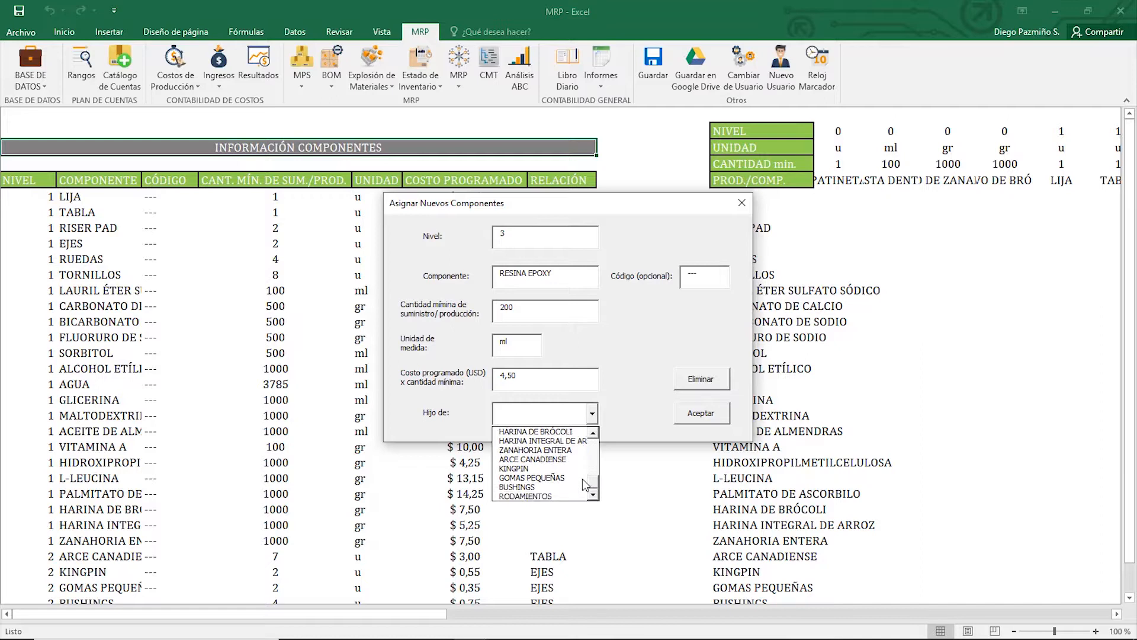
click(569, 466)
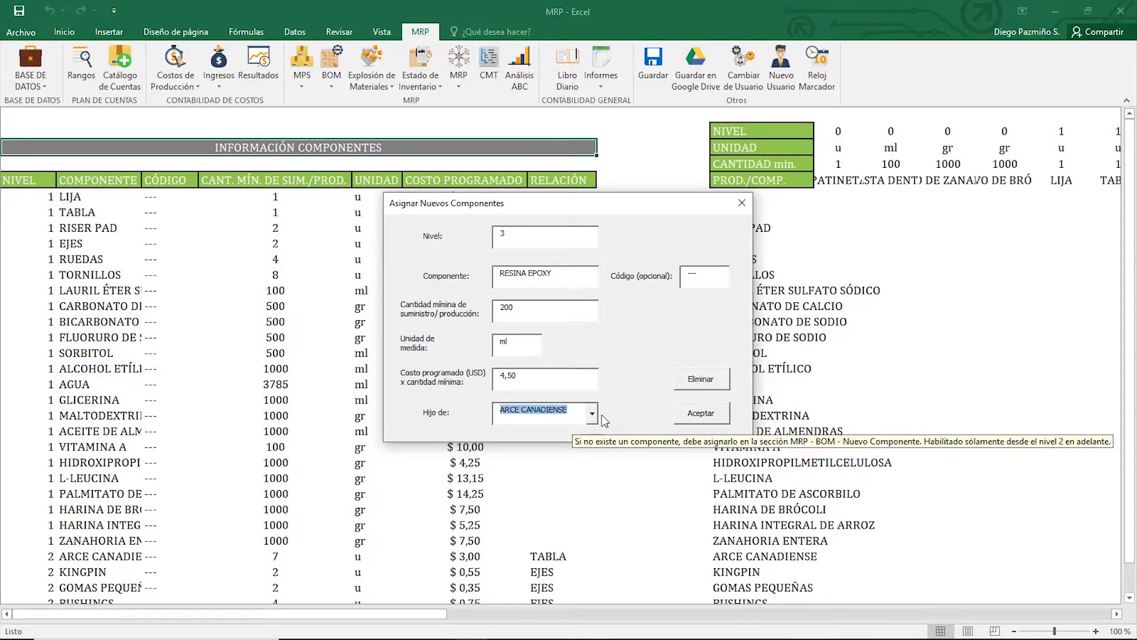
click(702, 416)
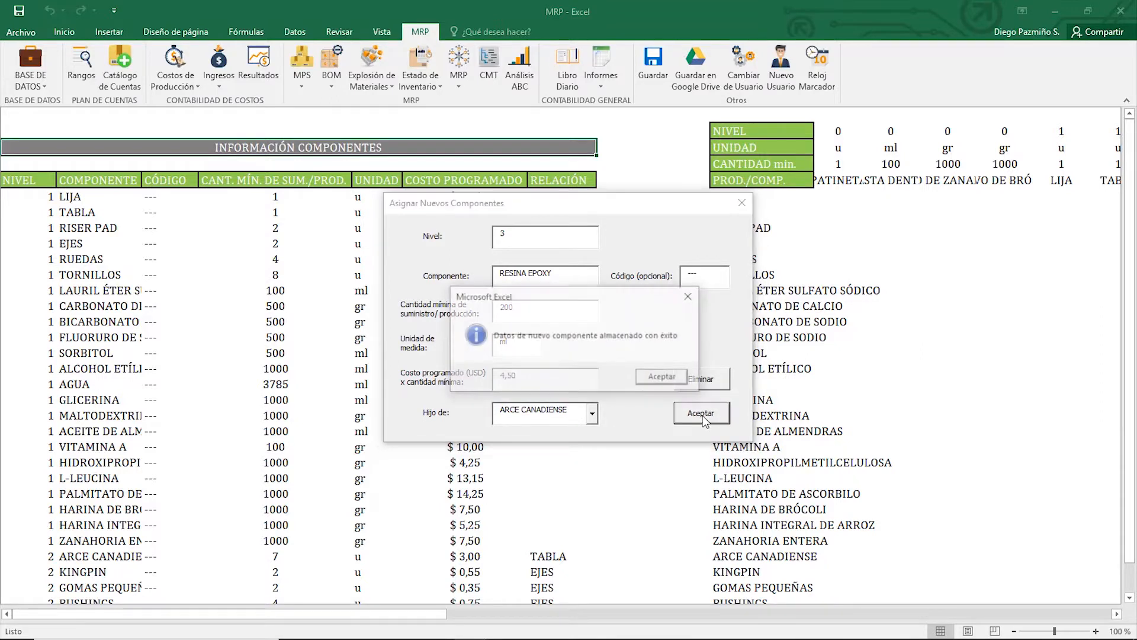
click(661, 377)
click(748, 204)
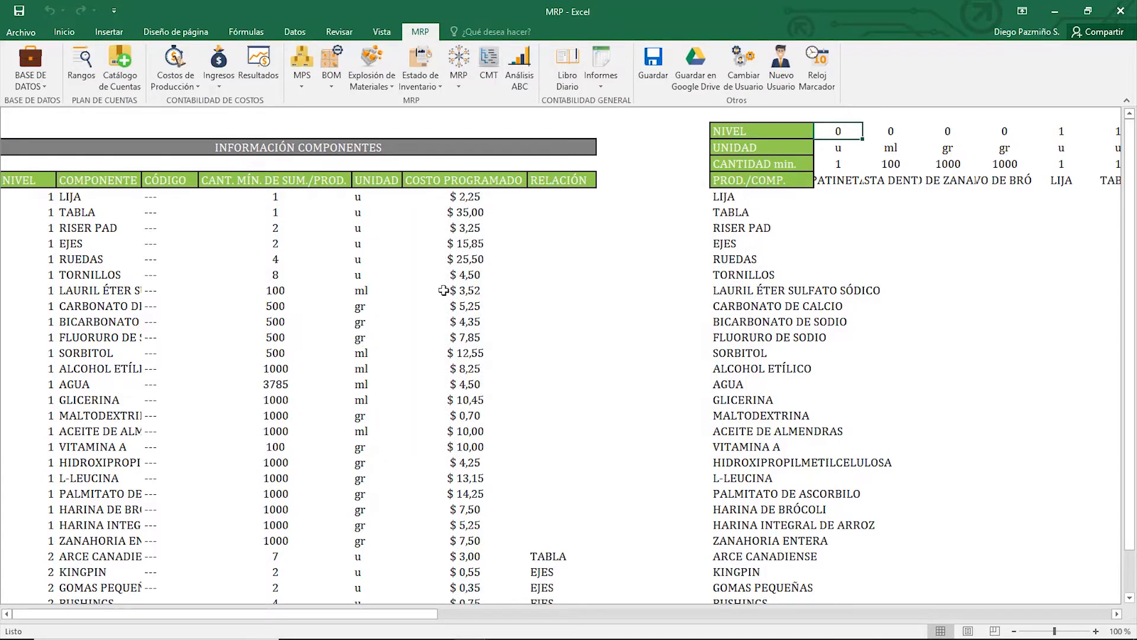
Examine the RESINA EPOXY row, the whole component information table and the product/component matrix beside it
scroll(334, 339, down, 3)
scroll(334, 339, down, 3)
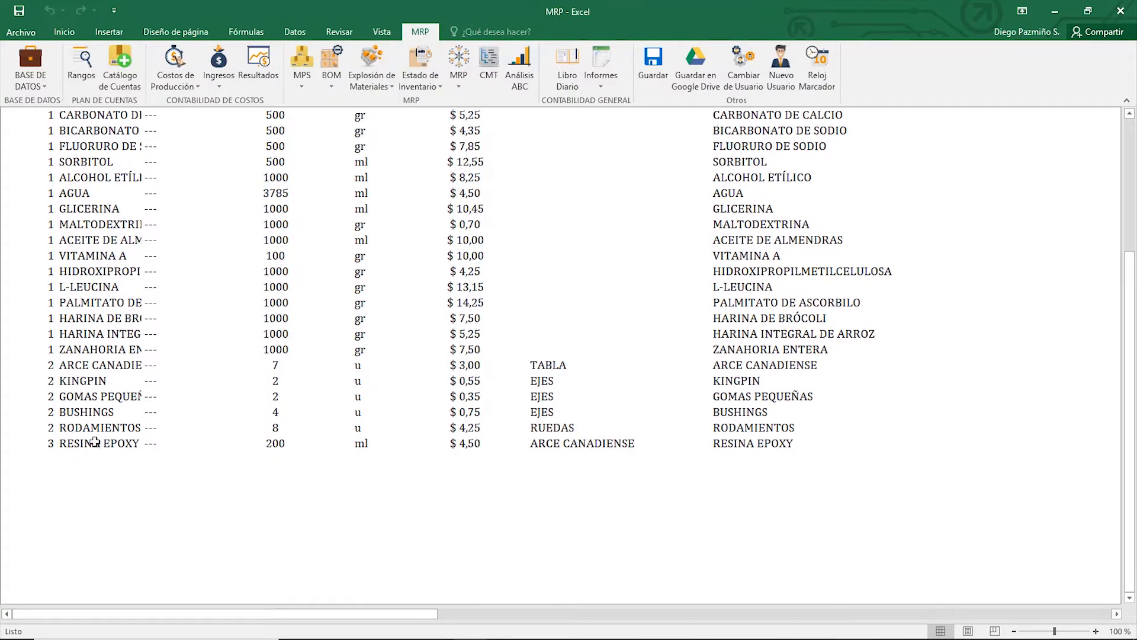
drag(51, 443, 515, 443)
scroll(156, 349, up, 4)
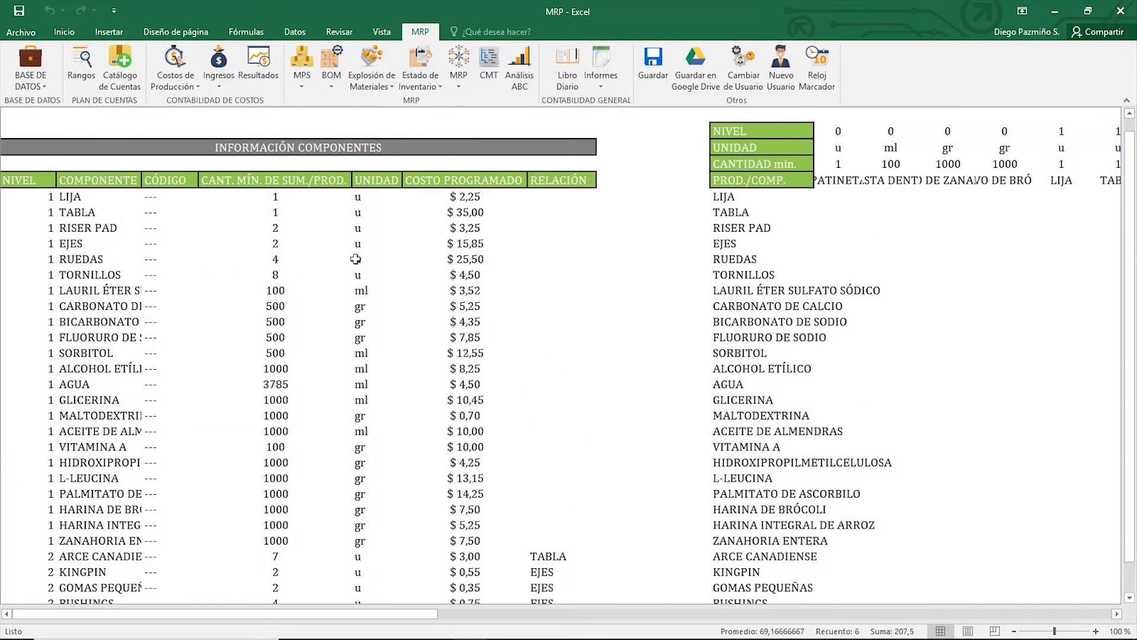
drag(48, 178, 95, 178)
drag(228, 186, 590, 596)
scroll(630, 427, up, 2)
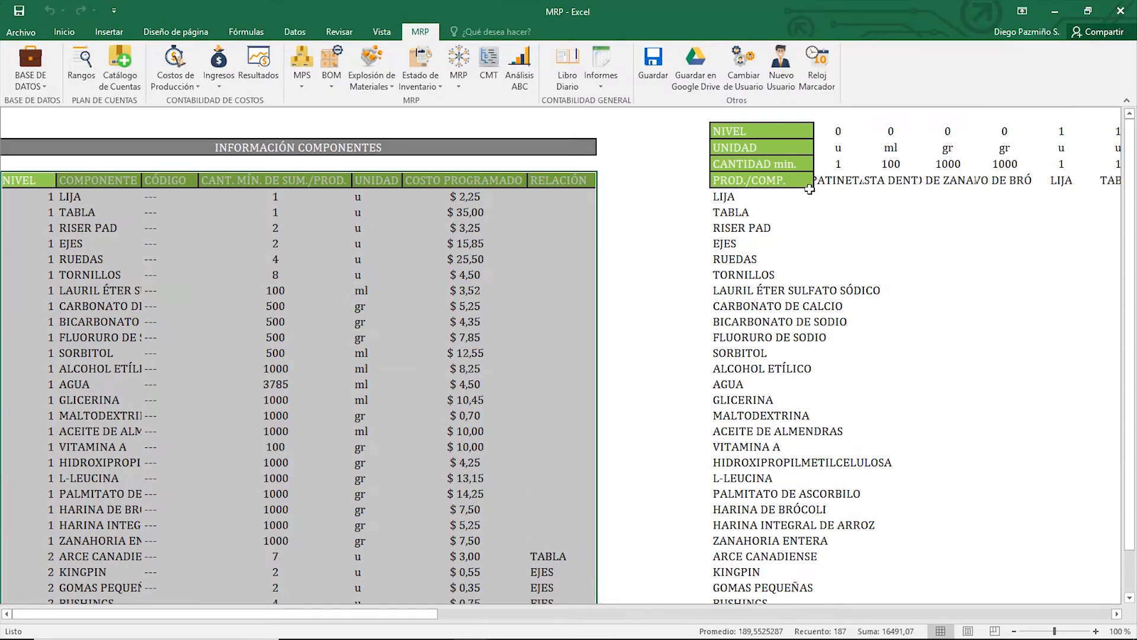
drag(749, 131, 764, 179)
drag(774, 257, 985, 574)
scroll(973, 411, up, 1)
scroll(974, 412, up, 1)
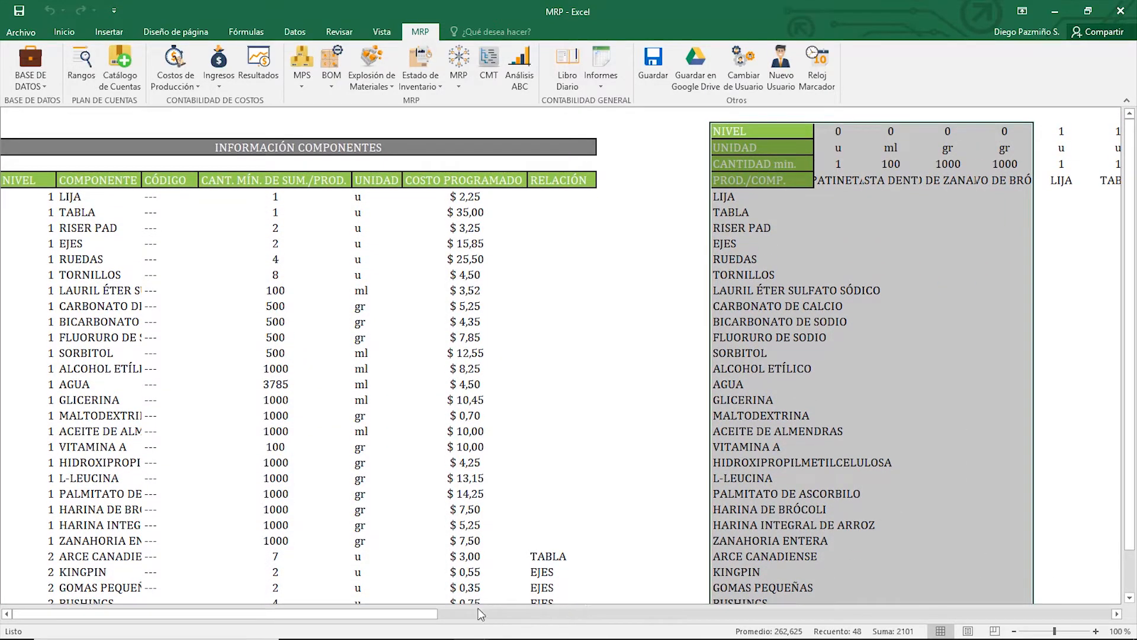
drag(428, 611, 362, 621)
Save the MRP workbook and dismiss the save message
click(198, 154)
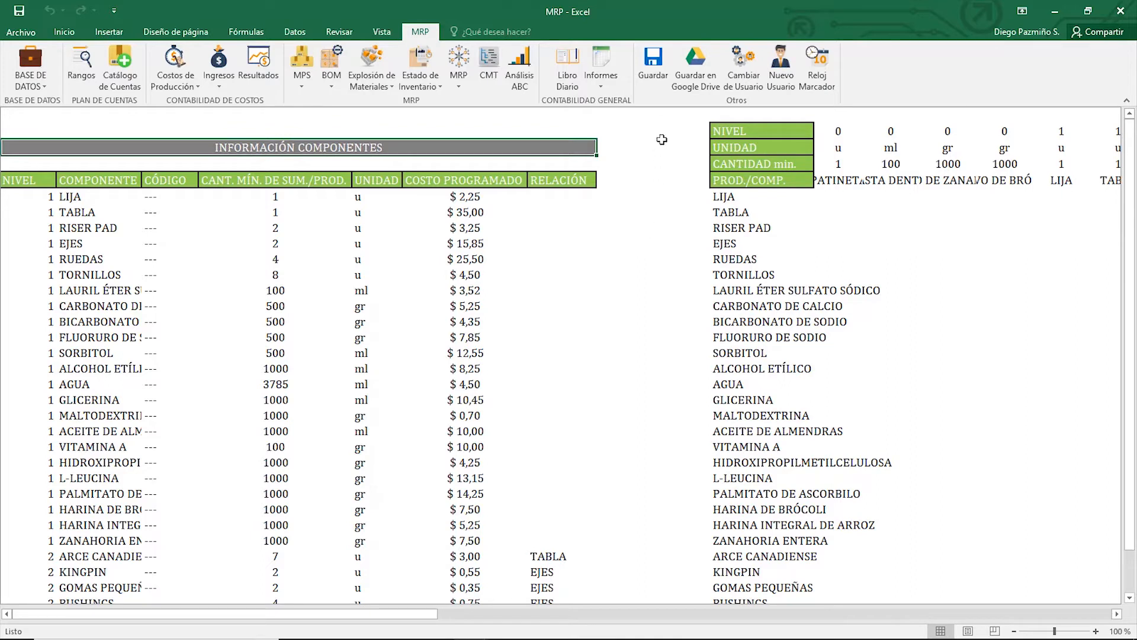
click(656, 77)
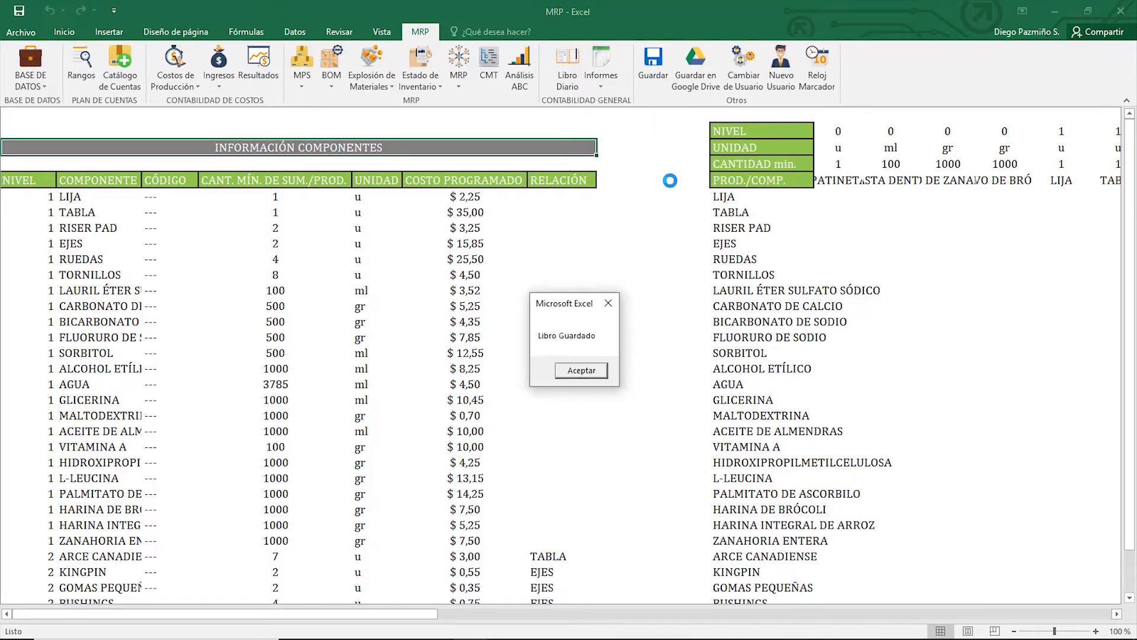
click(569, 372)
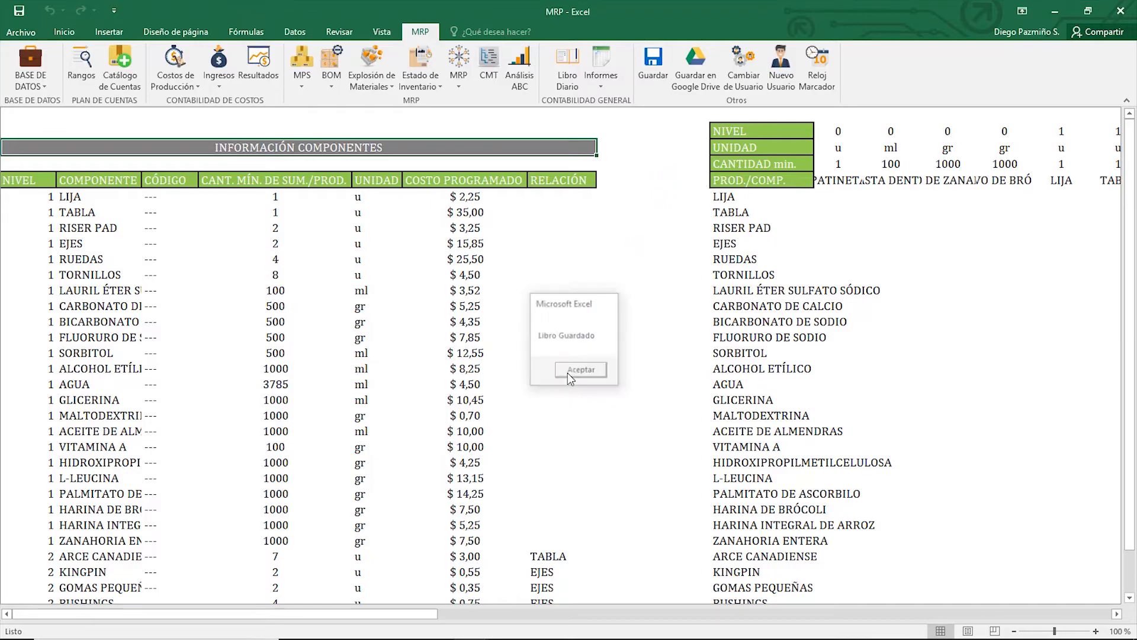